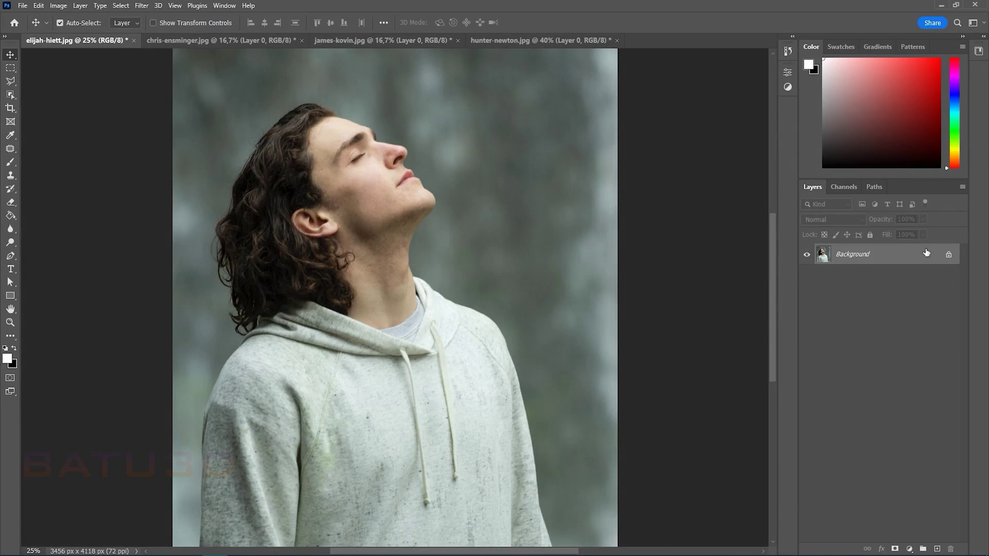
- Unlock the Background layer of the hoodie portrait and duplicate it as Layer 0 copy
left_click(948, 256)
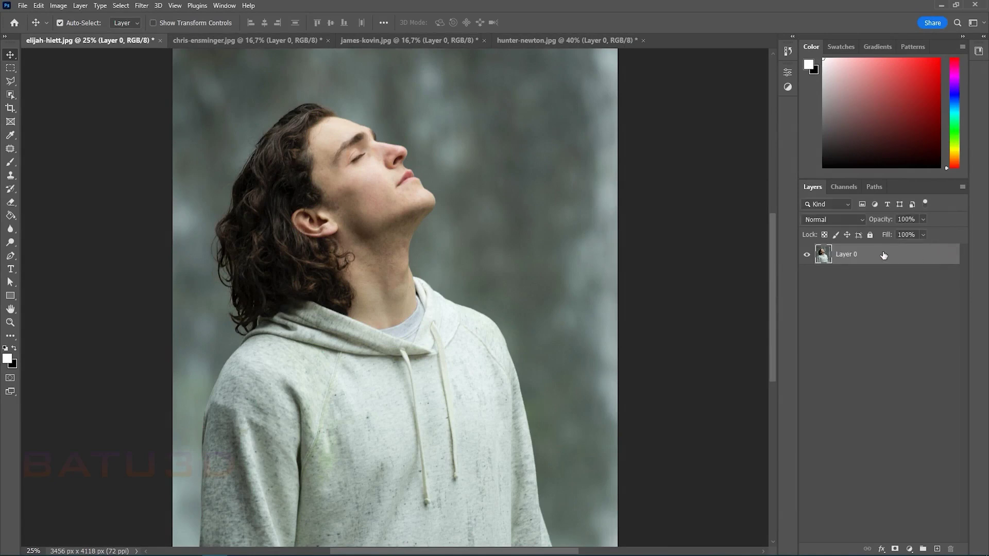
right_click(865, 254)
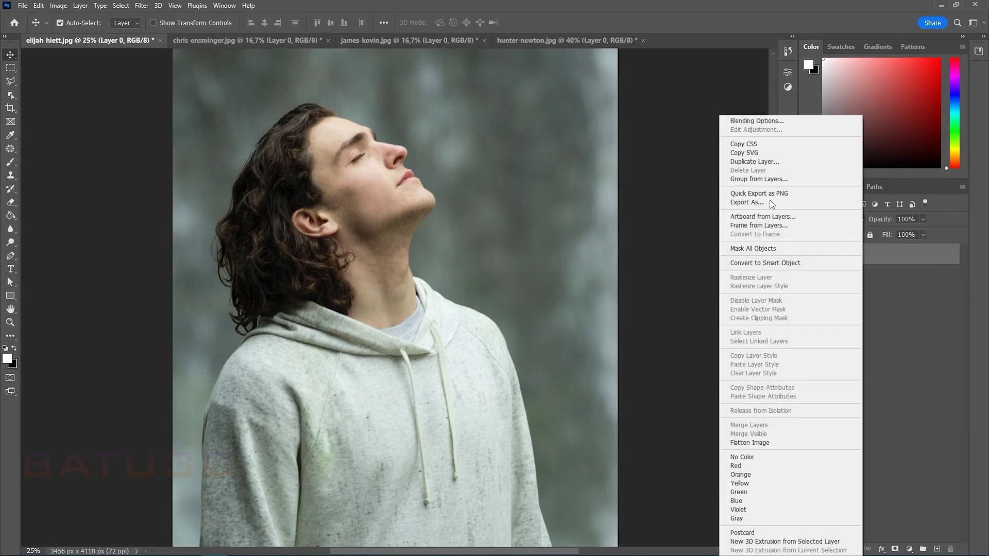
left_click(747, 162)
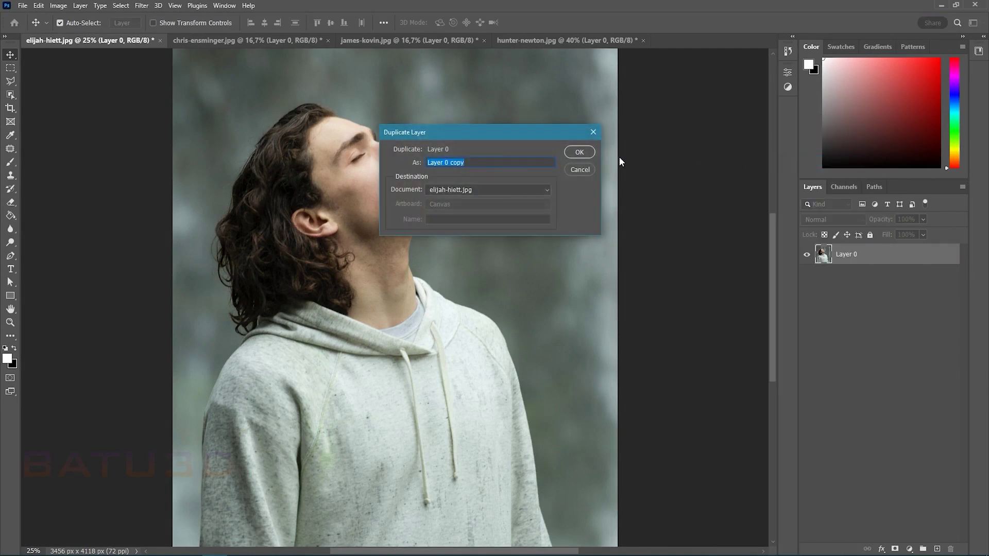
left_click(579, 152)
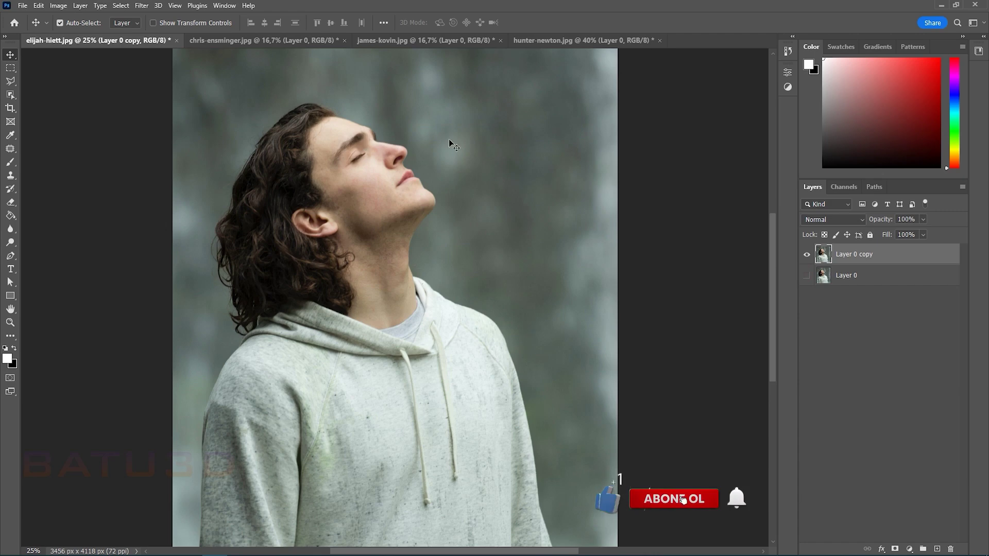
- Show the layer's properties and remove the background from Layer 0 copy
left_click(224, 6)
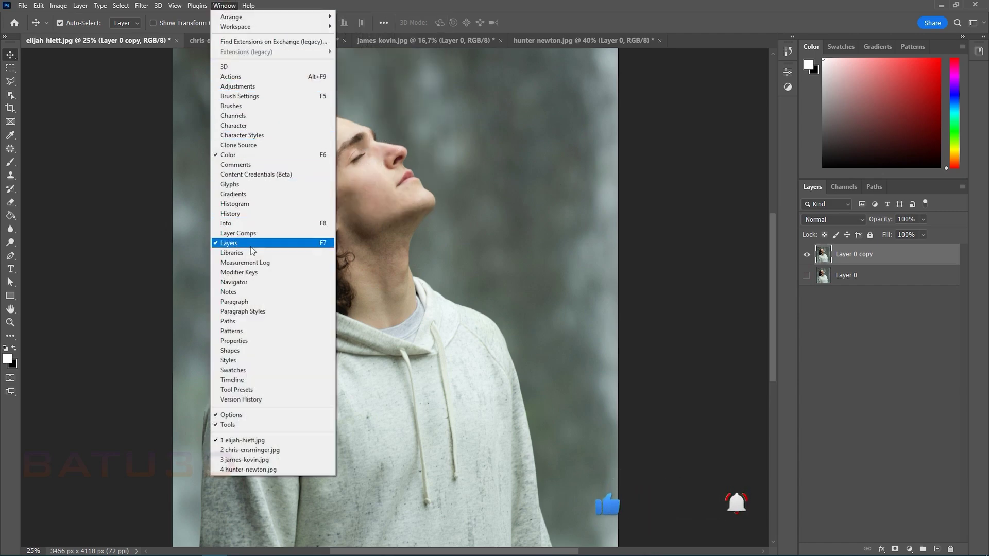
left_click(251, 342)
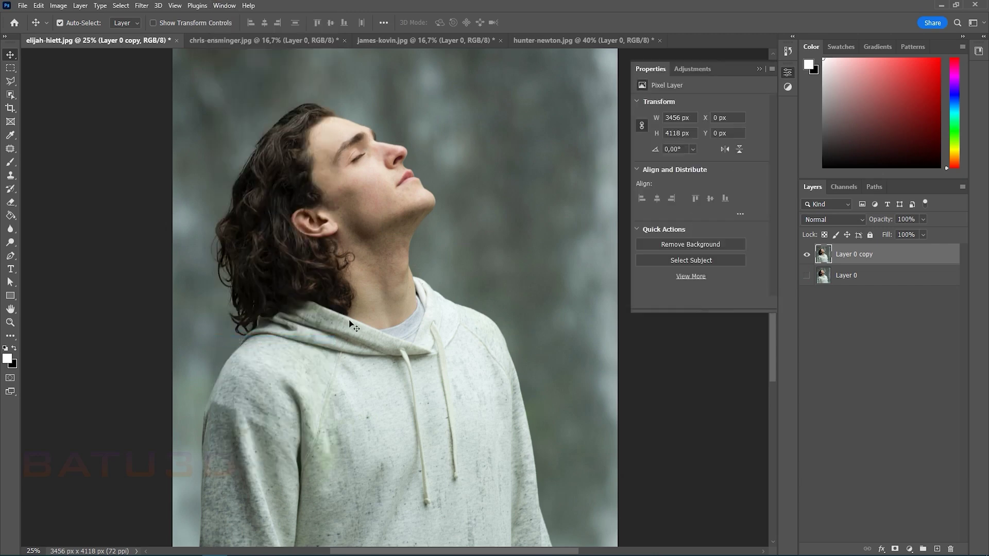
left_click(668, 248)
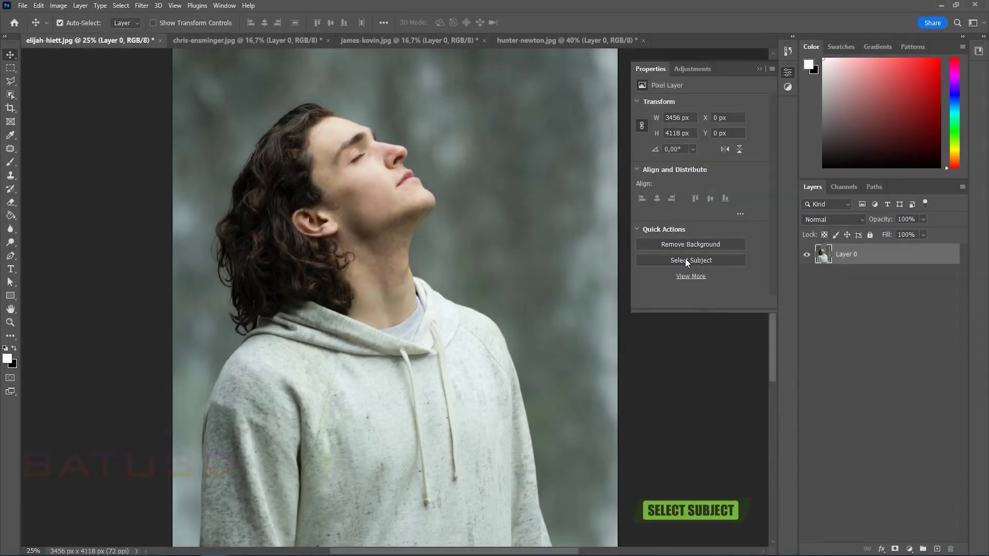
- Mask Layer 0 to the man using Select Subject, and adjust the feather of the mask's edge
left_click(685, 261)
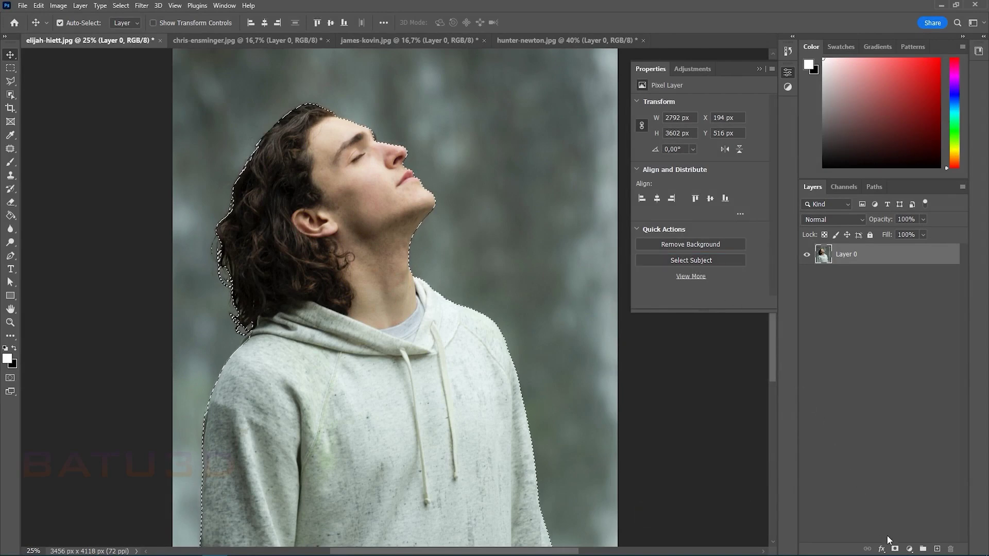
left_click(895, 549)
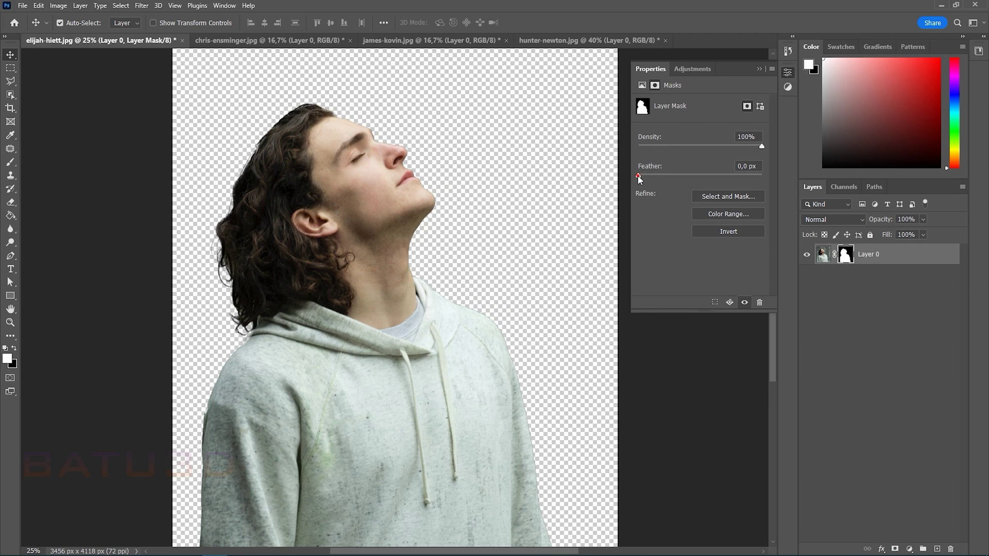
left_click_drag(661, 177, 663, 178)
left_click(787, 73)
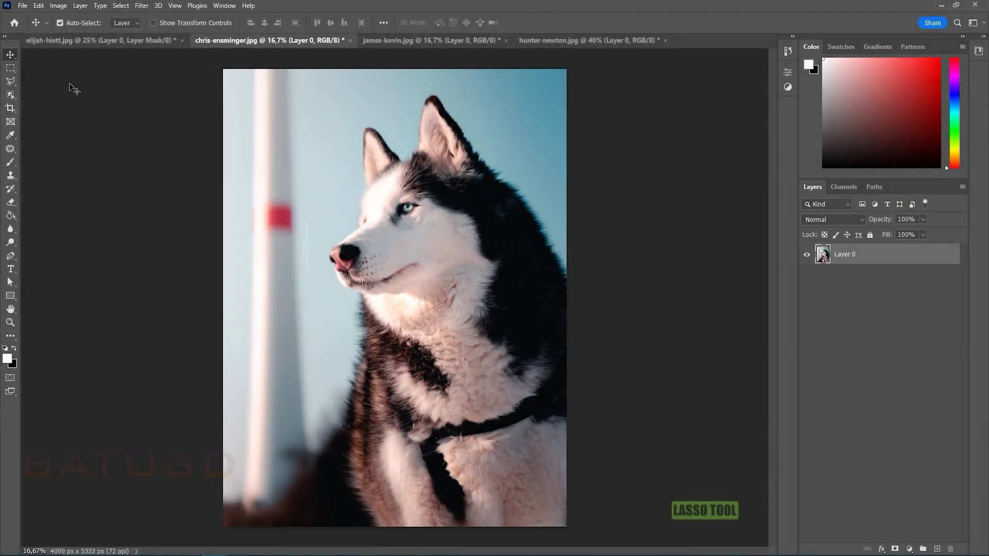
- Select the husky by circling it with the Object Selection tool in Lasso mode, and add a layer mask from the selection
left_click(10, 95)
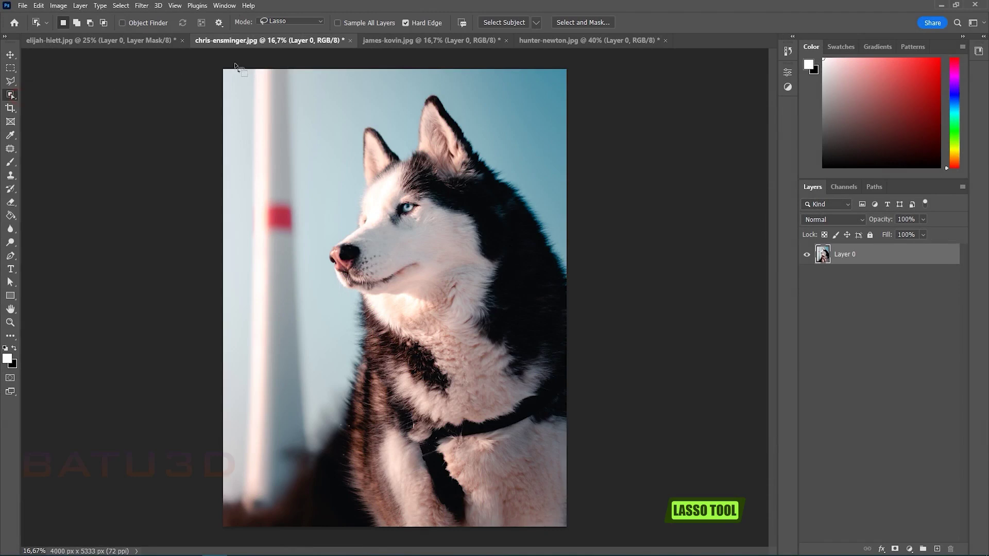
left_click(304, 22)
left_click(283, 35)
left_click_drag(345, 103, 346, 139)
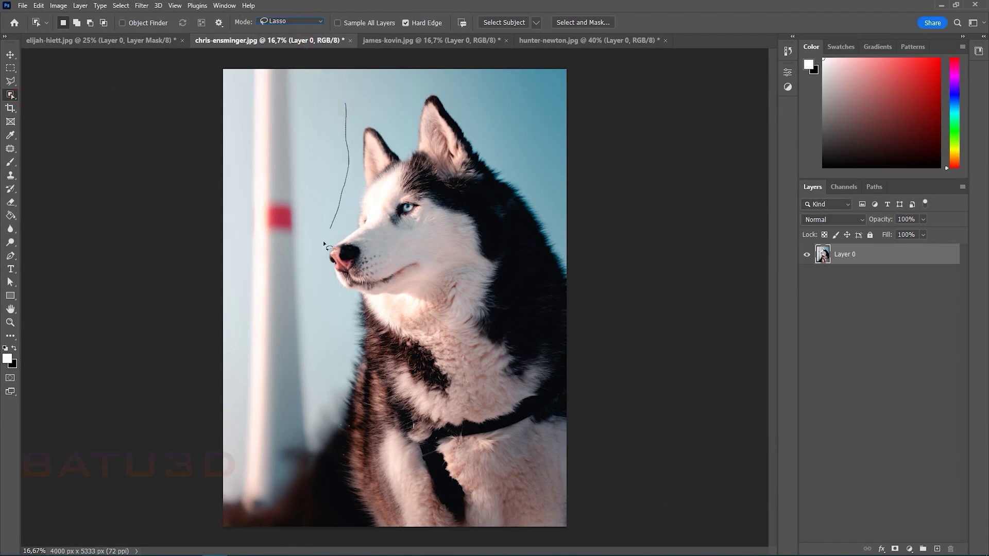
left_click_drag(335, 365, 332, 434)
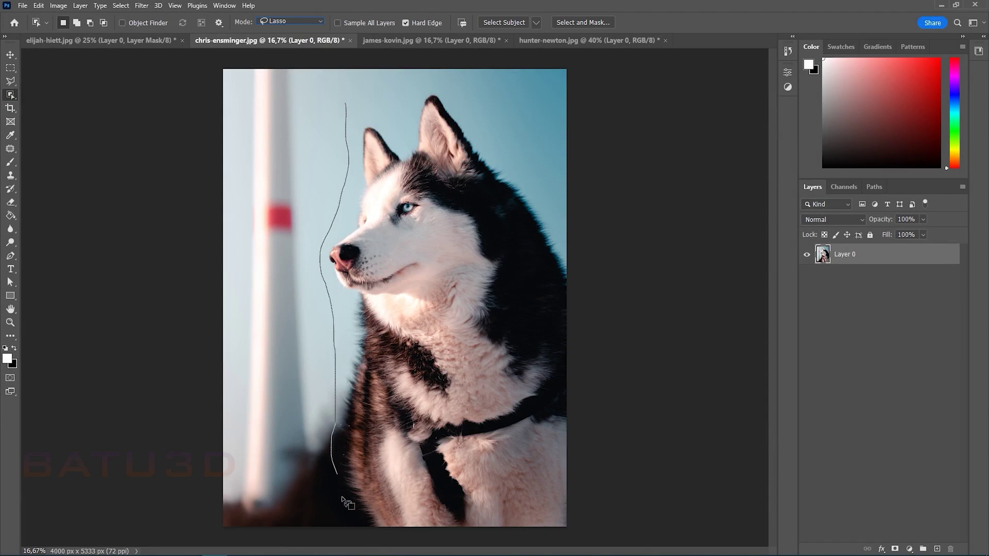
left_click_drag(461, 553, 566, 552)
mouse_move(597, 465)
left_mouse_down()
mouse_move(608, 306)
mouse_move(584, 251)
left_mouse_up()
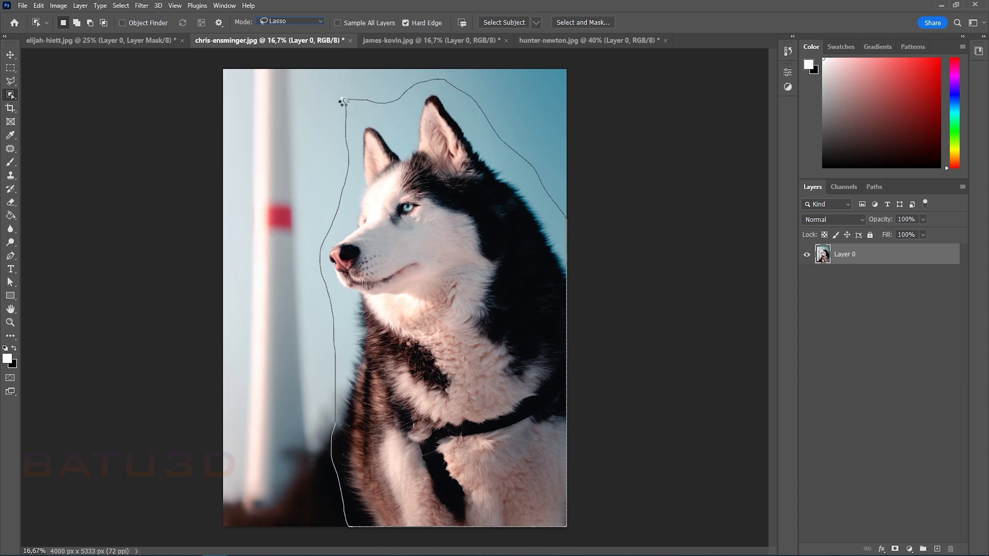
left_click_drag(341, 100, 343, 100)
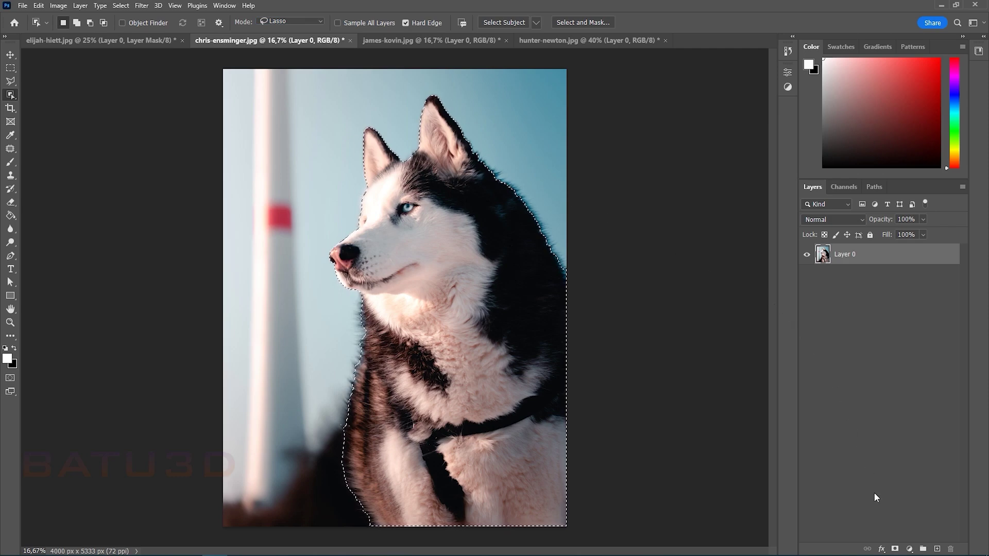
left_click(895, 549)
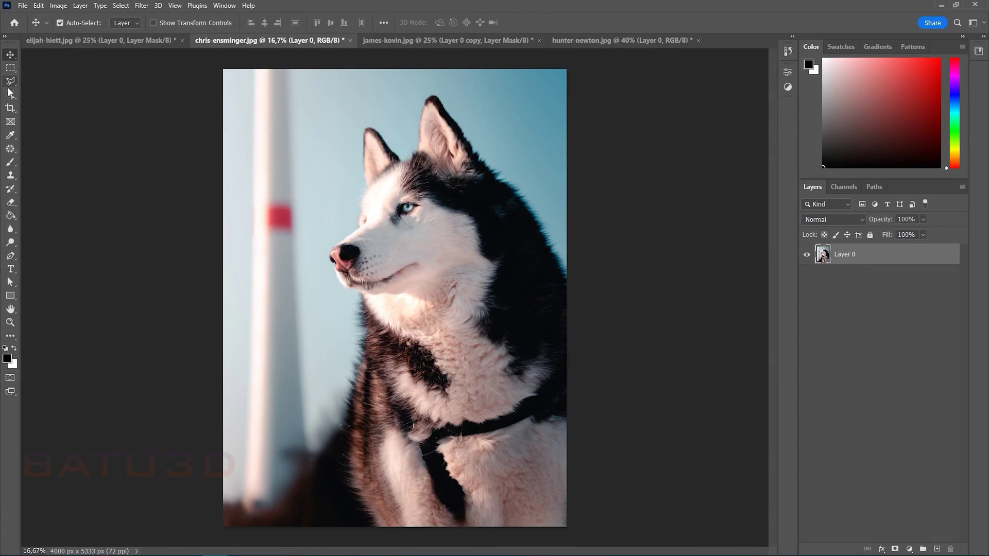
- Select the husky using Select Subject with Cloud (Detailed results) processing, and add a layer mask from the selection
left_click(10, 95)
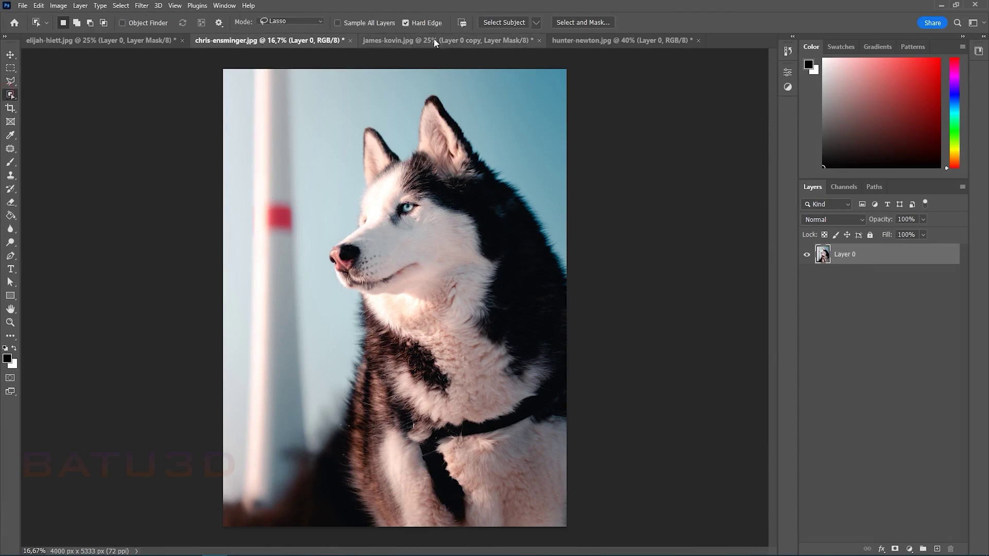
left_click(535, 23)
left_click(538, 45)
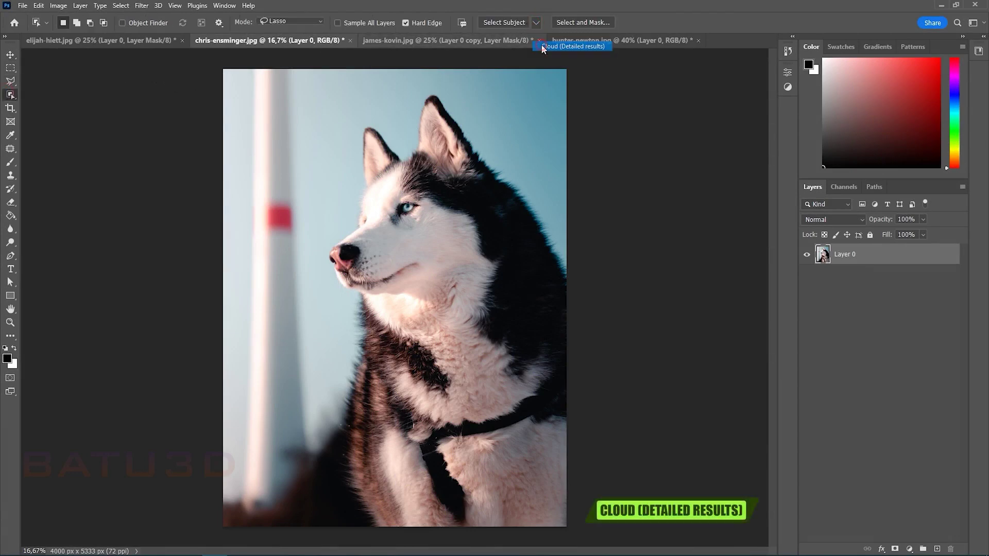
left_click(506, 24)
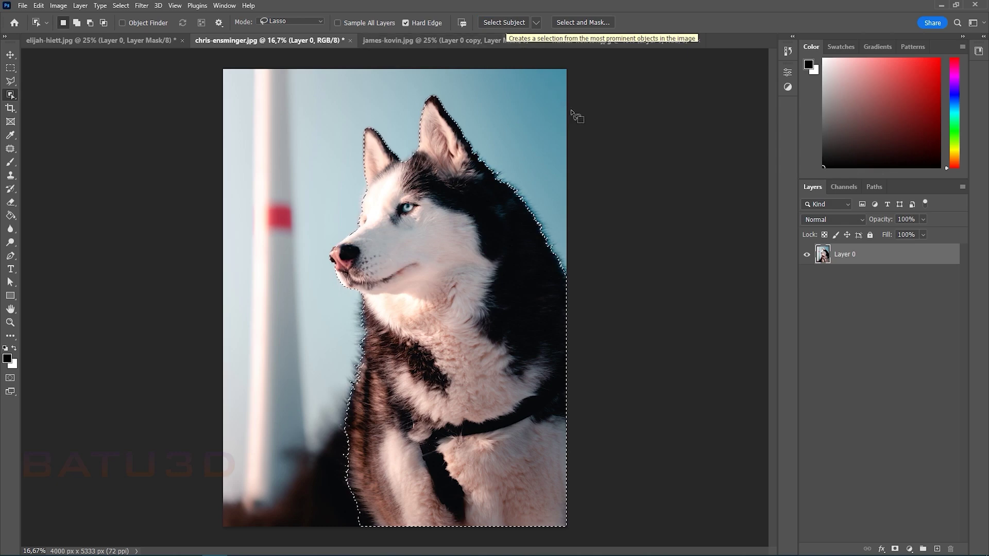
left_click(896, 549)
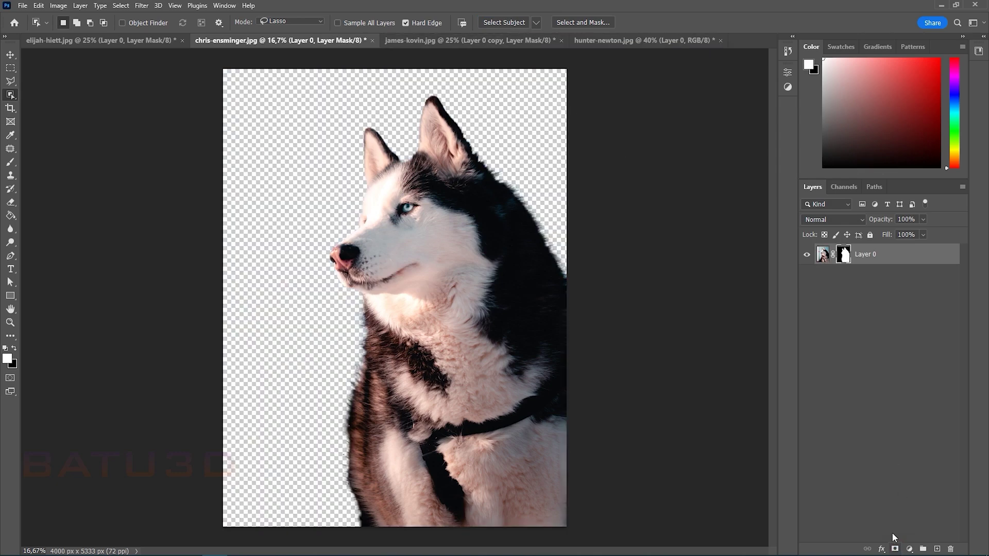
- Open the husky's layer mask in Select and Mask and apply Refine Hair
double_click(845, 256)
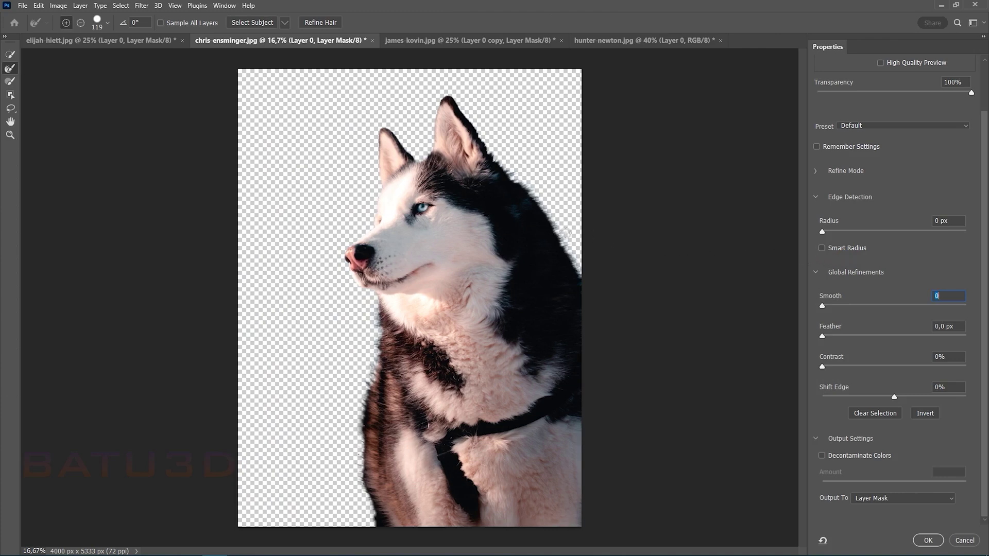
left_click(320, 24)
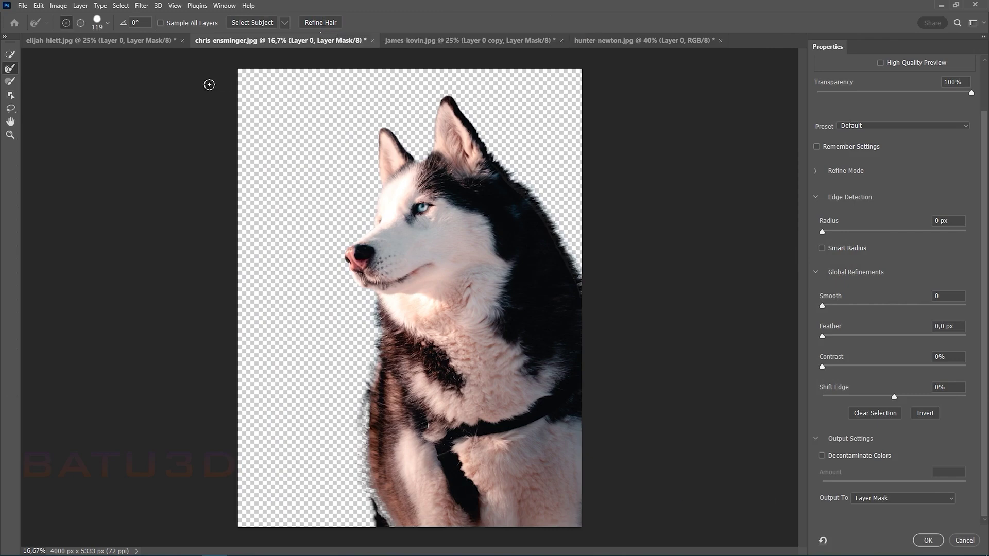
- Add the dark fur along the inner edge of the husky's back to the mask with the Quick Selection tool
left_click(10, 55)
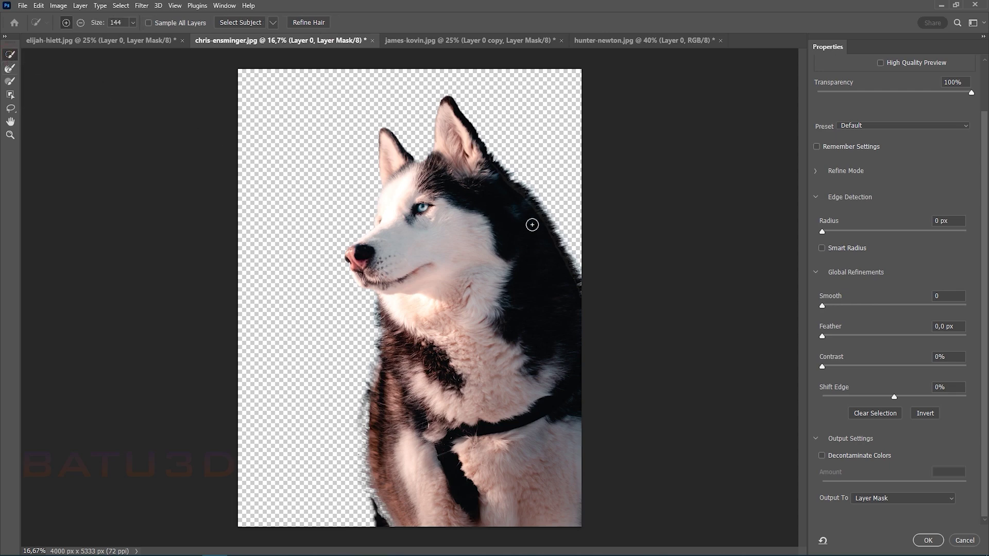
key("ctrl+plus")
key("ctrl+plus")
key("ctrl+plus")
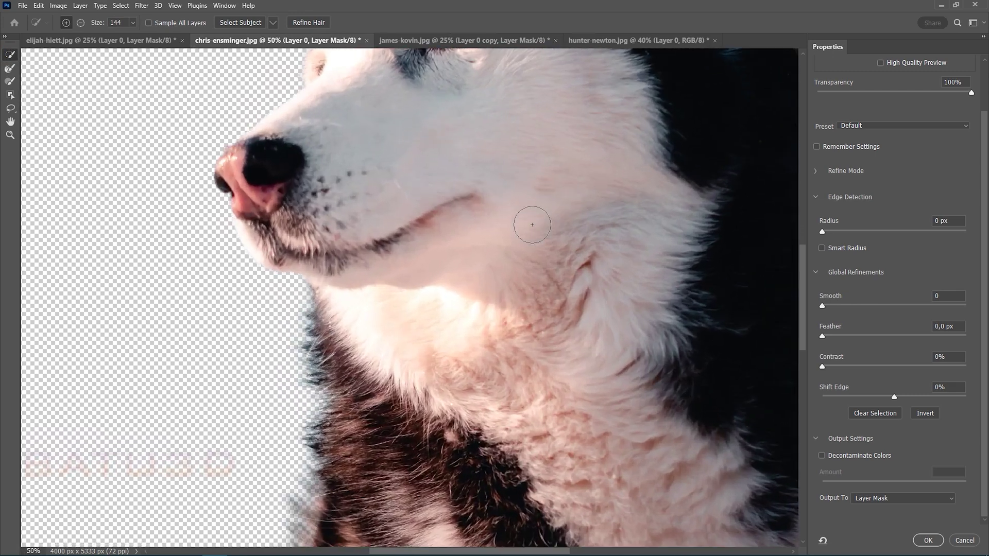
left_click_drag(601, 191, 278, 315)
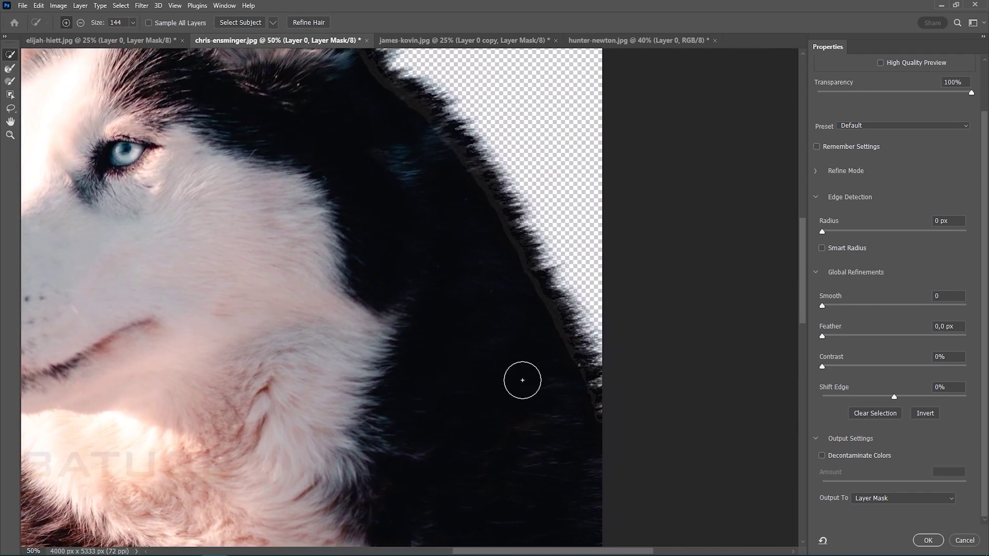
mouse_move(575, 414)
left_mouse_down()
mouse_move(575, 385)
mouse_move(558, 383)
mouse_move(563, 363)
mouse_move(541, 367)
mouse_move(559, 350)
mouse_move(552, 356)
mouse_move(544, 341)
mouse_move(549, 330)
mouse_move(532, 339)
mouse_move(540, 307)
mouse_move(534, 322)
mouse_move(522, 315)
mouse_move(529, 294)
mouse_move(506, 295)
mouse_move(514, 273)
mouse_move(489, 270)
mouse_move(517, 266)
mouse_move(490, 254)
mouse_move(504, 244)
mouse_move(482, 262)
mouse_move(496, 360)
mouse_move(466, 329)
mouse_move(479, 295)
mouse_move(485, 323)
mouse_move(465, 315)
mouse_move(463, 279)
mouse_move(426, 269)
mouse_move(449, 270)
mouse_move(450, 258)
mouse_move(419, 223)
mouse_move(382, 205)
mouse_move(339, 151)
left_mouse_up()
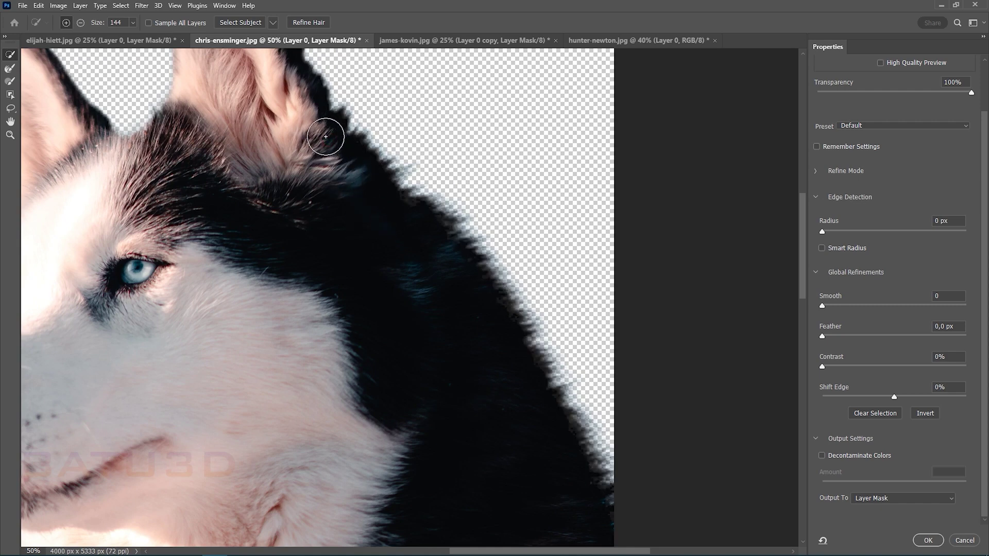
- Add the missing fur along the husky's chest and front edge to the mask with the Quick Selection tool
left_click_drag(378, 250, 565, 230)
left_click_drag(421, 361, 430, 218)
left_click_drag(418, 320, 413, 205)
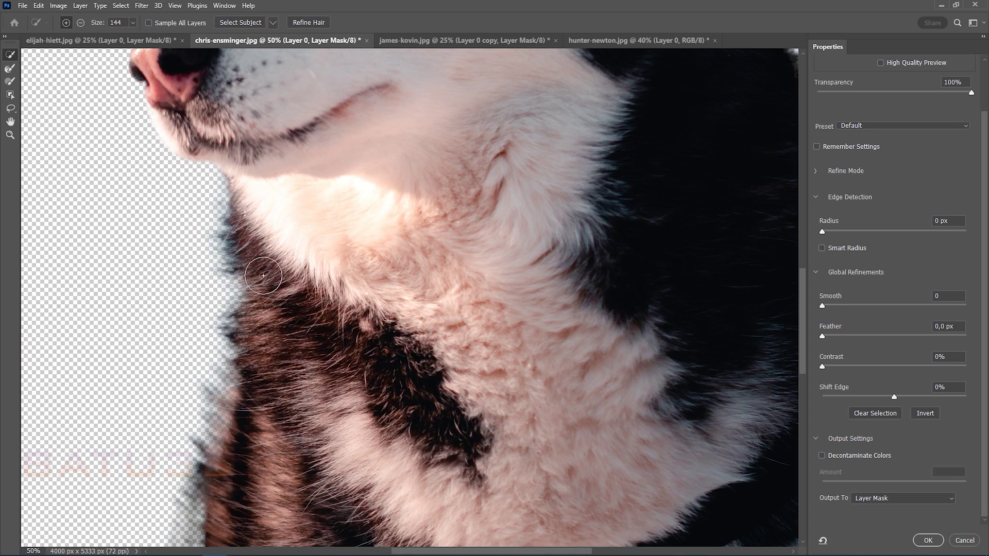
left_click_drag(311, 317, 370, 236)
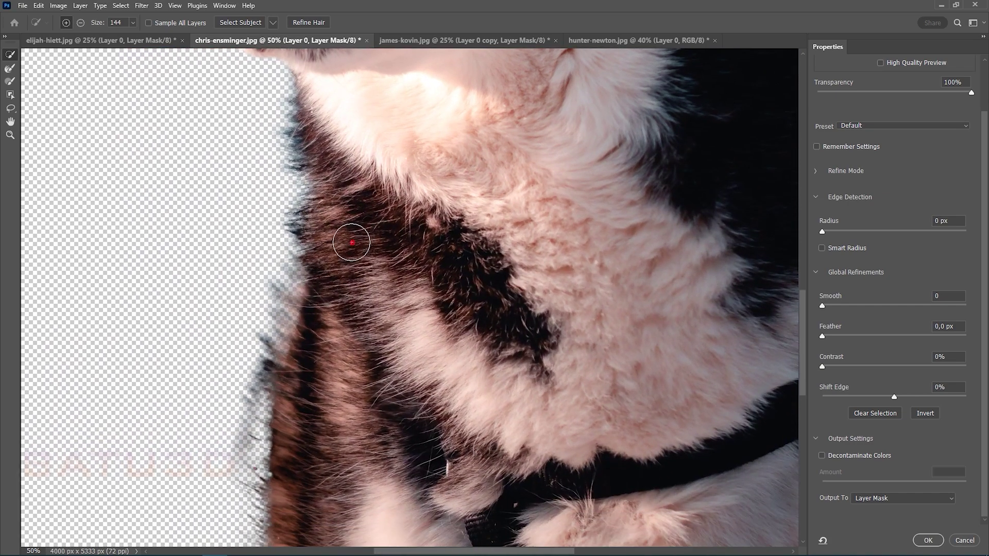
left_click_drag(394, 289, 402, 196)
mouse_move(412, 353)
left_mouse_down()
mouse_move(423, 274)
mouse_move(415, 209)
mouse_move(409, 362)
left_mouse_up()
left_click_drag(301, 372, 328, 368)
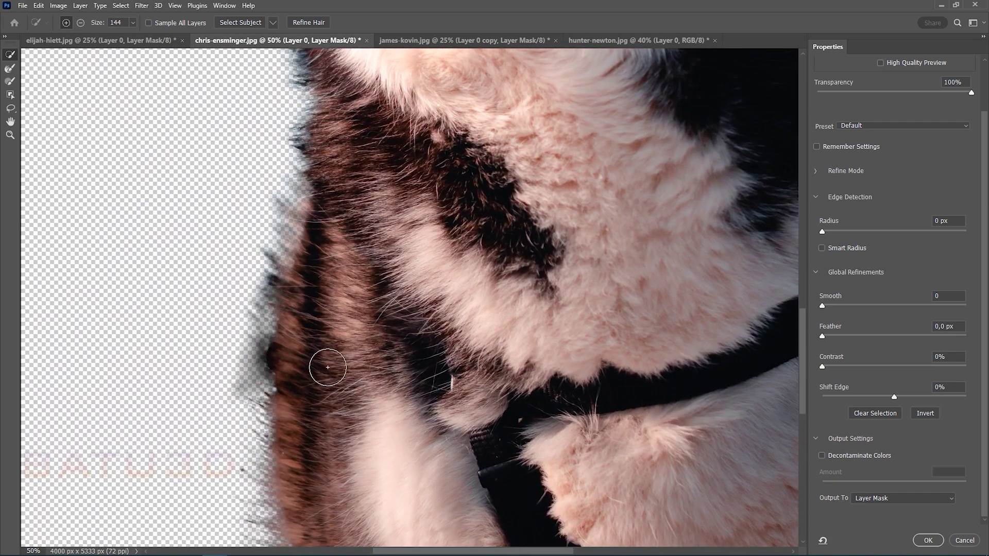
- Turn on Smart Radius and set the Refine Edge Brush size to 31
left_click(11, 68)
left_click(822, 248)
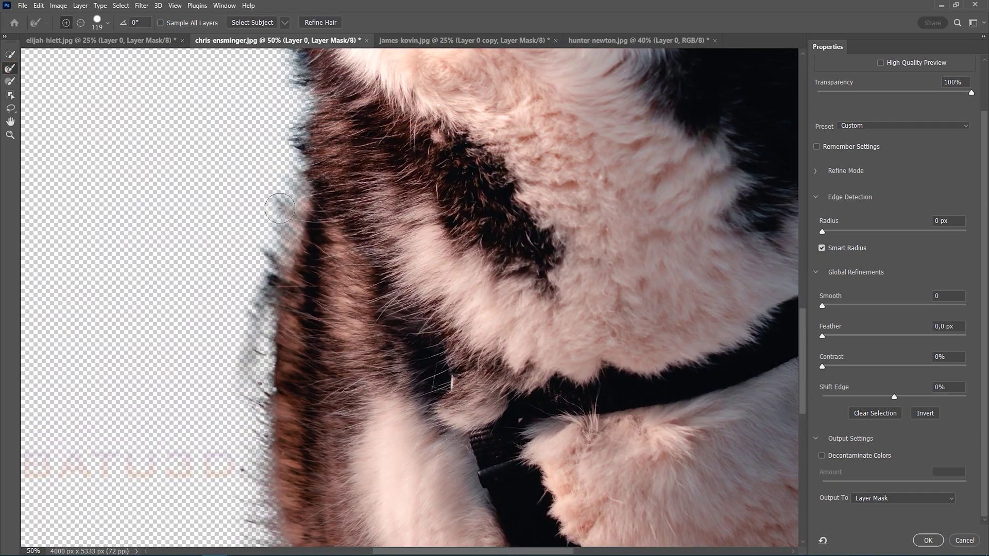
left_click(107, 22)
left_click_drag(105, 54, 60, 55)
- Refine the stray fur along the husky's chest edge with the Refine Edge Brush
left_click(270, 190)
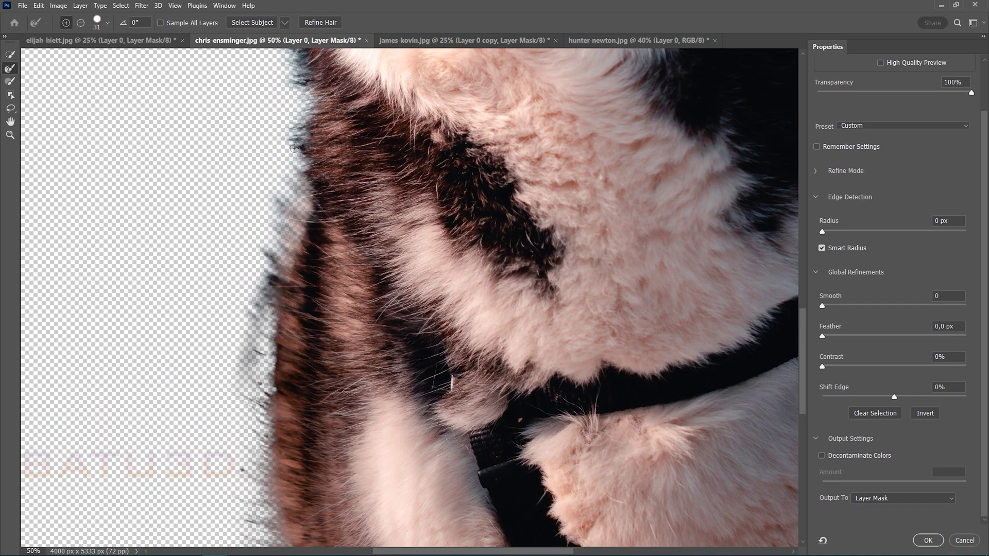
scroll(292, 206, "up", 2)
scroll(309, 216, "down", 4)
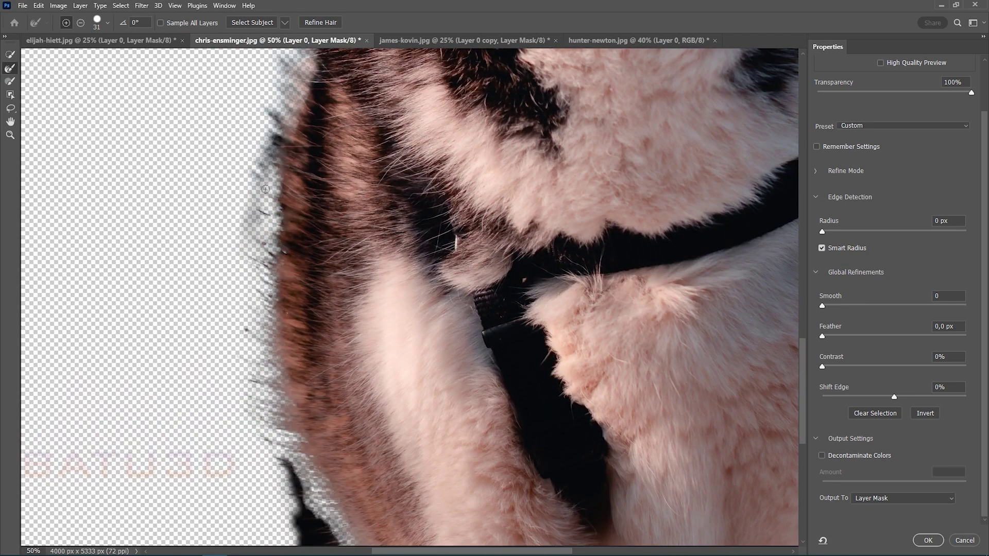
scroll(267, 193, "up", 2)
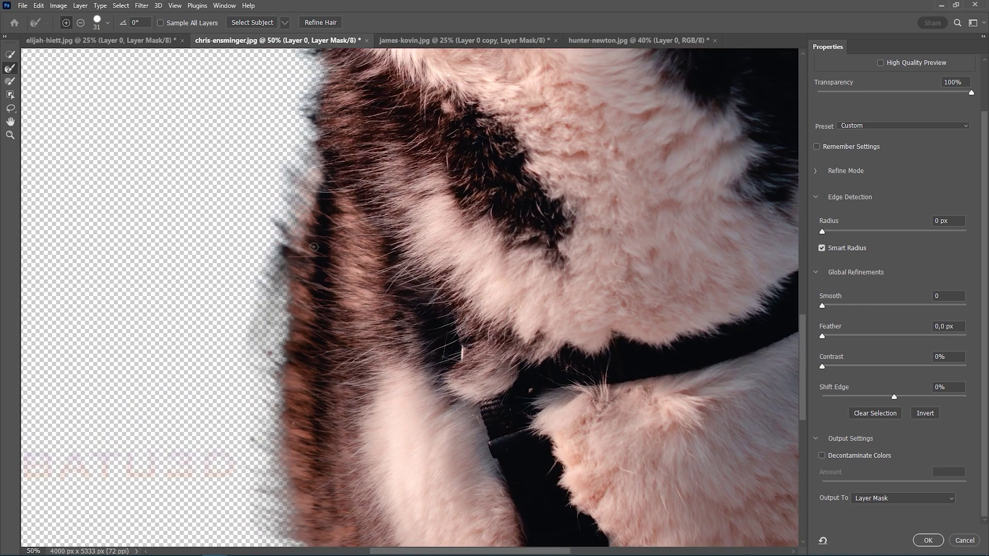
left_click(311, 181)
scroll(346, 208, "down", 2)
scroll(316, 283, "down", 4)
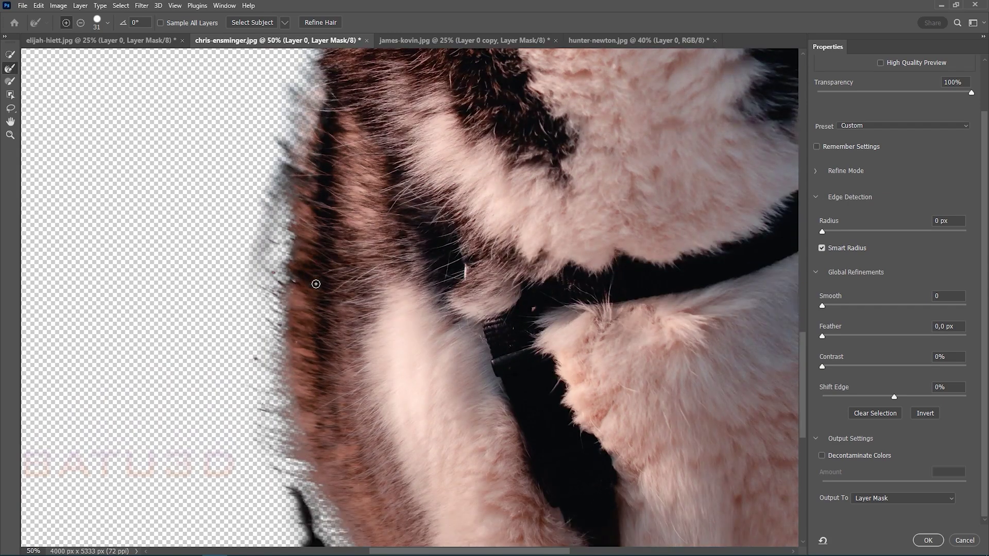
- Enable Decontaminate Colors for the husky cutout's output
scroll(316, 284, "up", 5)
left_click(820, 455)
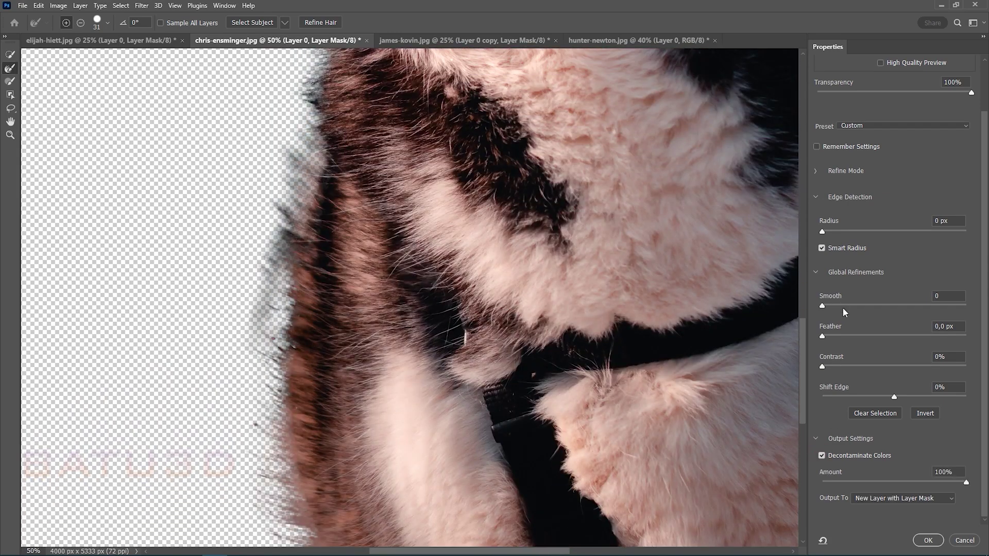
- Set Smooth to 10 and Feather to 2.4 px, and output the husky cutout as a new layer with layer mask
left_click_drag(822, 306, 853, 308)
left_click_drag(833, 335, 844, 336)
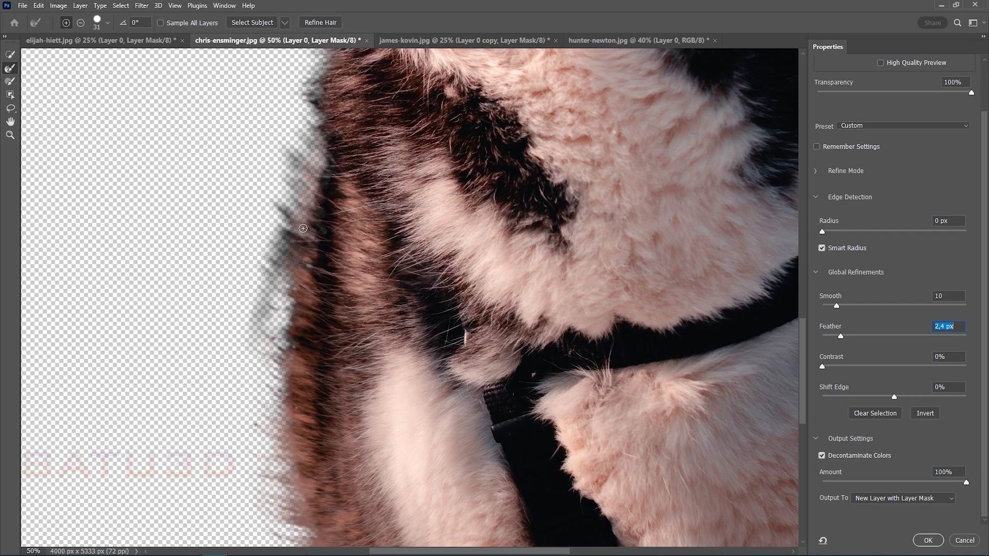
left_click(928, 540)
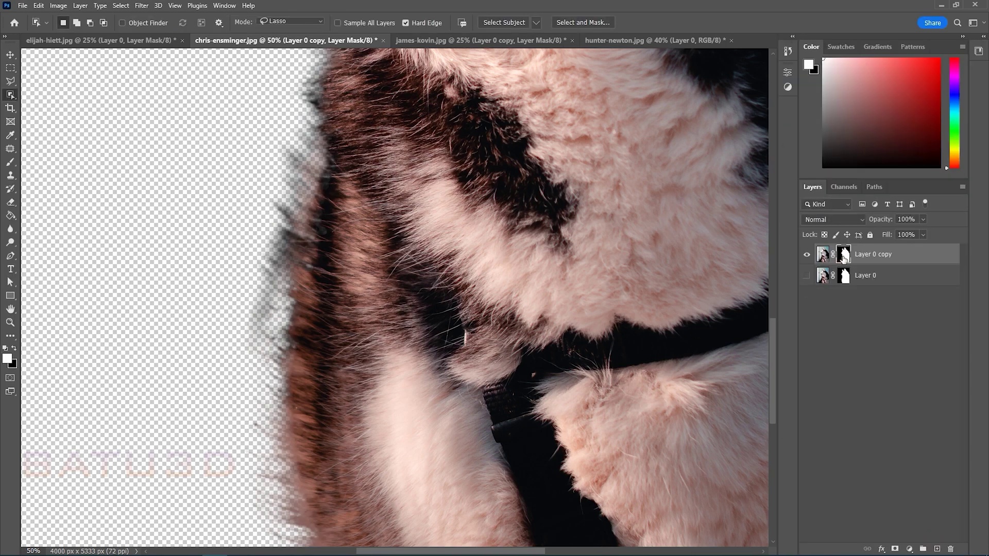
- Switch to the Brush tool with black as the foreground color for touching up the husky's layer mask
left_click_drag(321, 145, 357, 325)
left_click(9, 164)
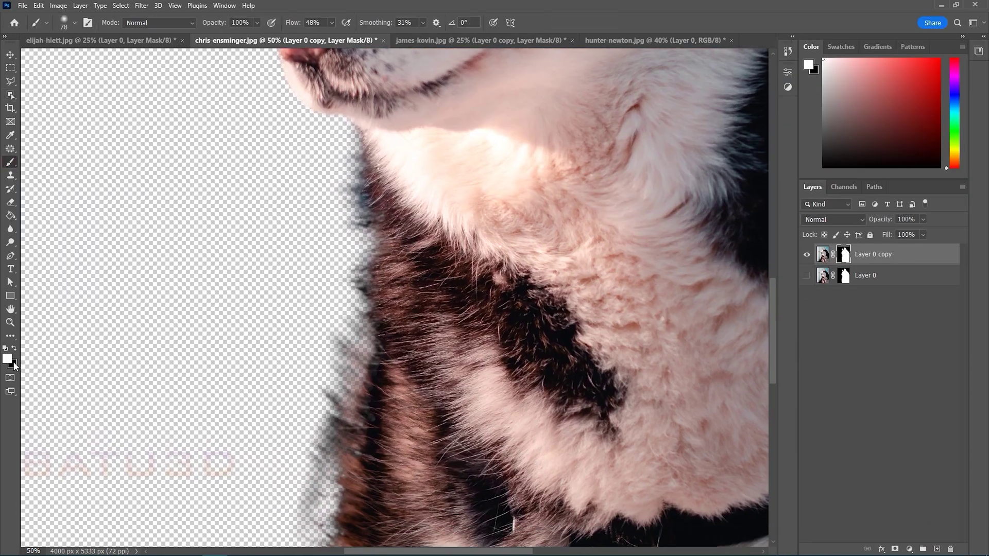
left_click(8, 360)
left_click(95, 305)
left_click(312, 171)
left_click_drag(356, 210, 338, 150)
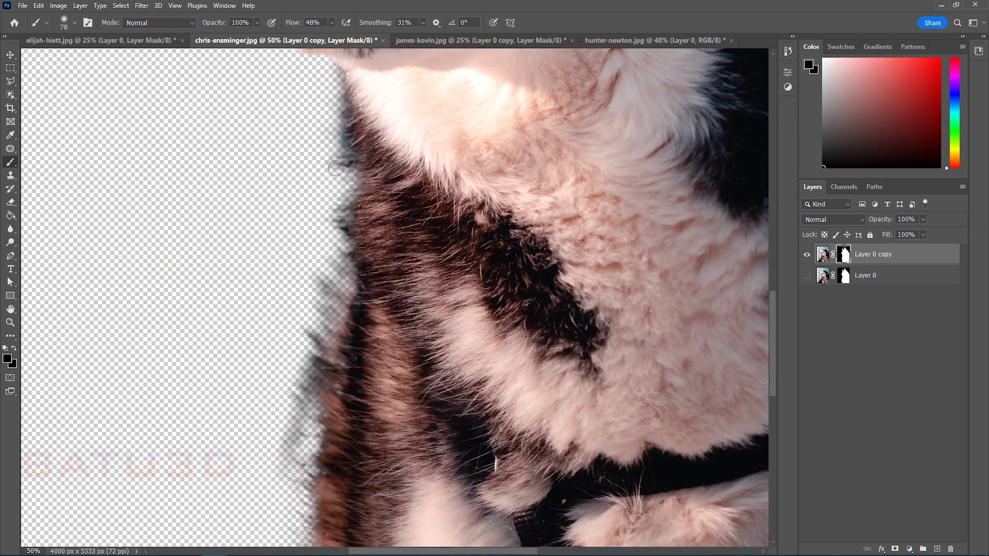
- Paint away the leftover fringe along the husky's upper chest on the mask with a soft round 36 px brush
left_click(75, 23)
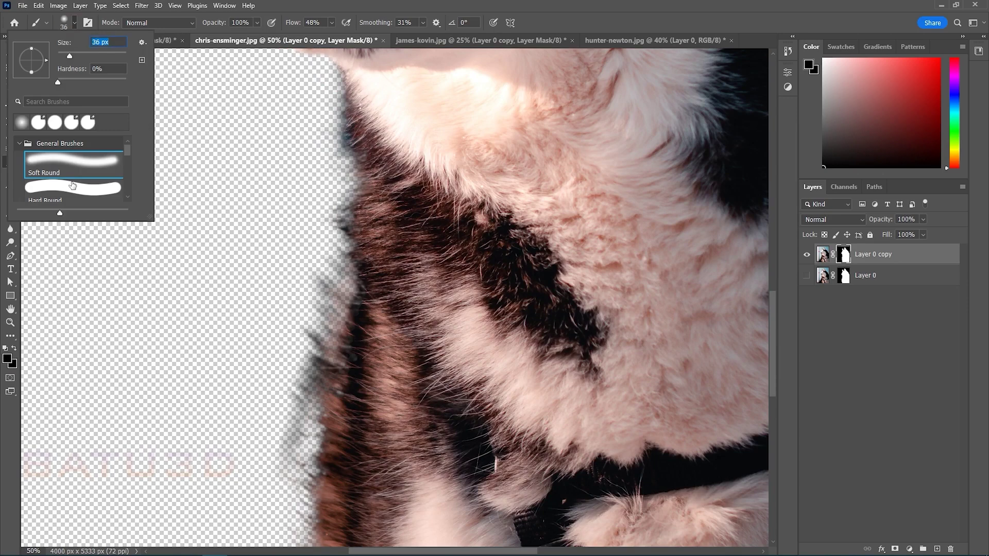
left_click(344, 144)
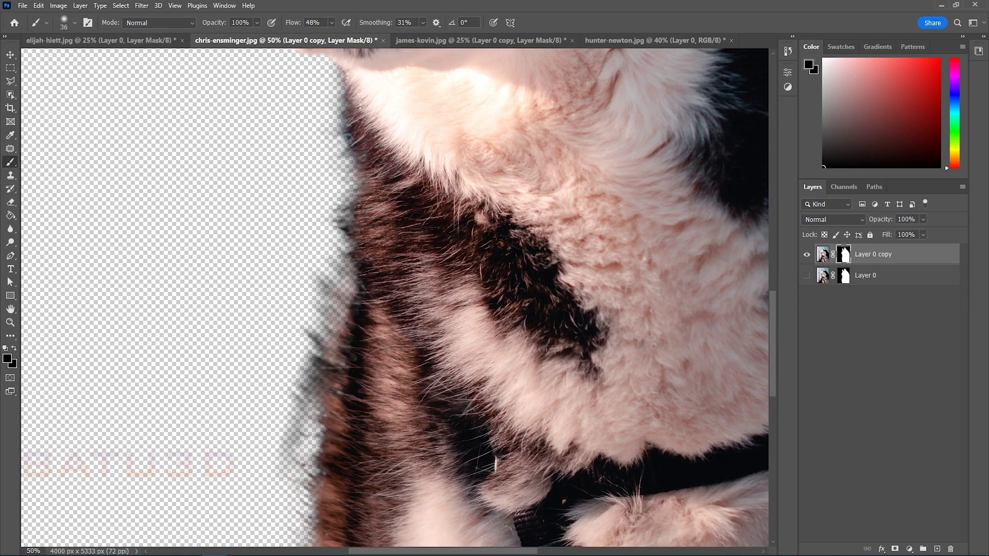
left_click_drag(332, 143, 324, 171)
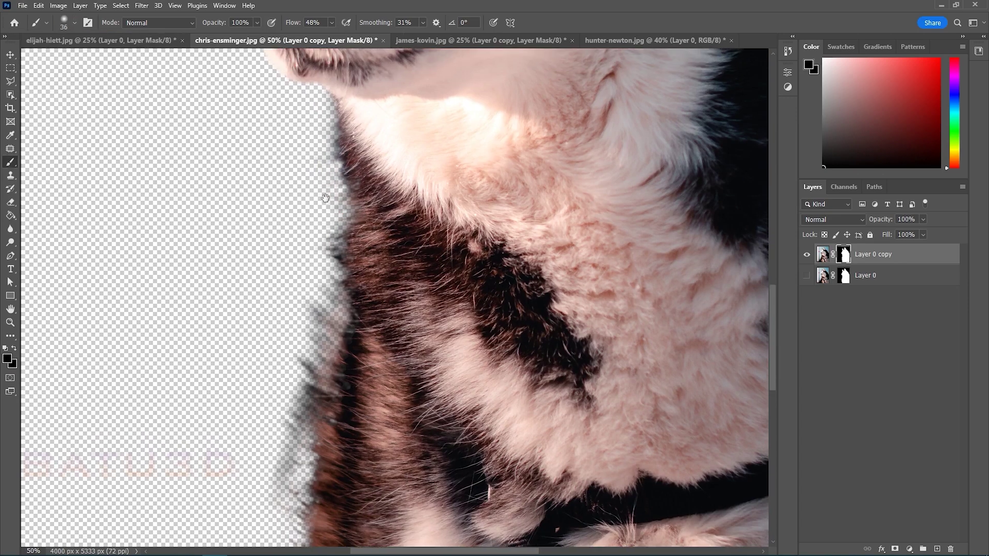
scroll(330, 198, "down", 2)
left_click(332, 175)
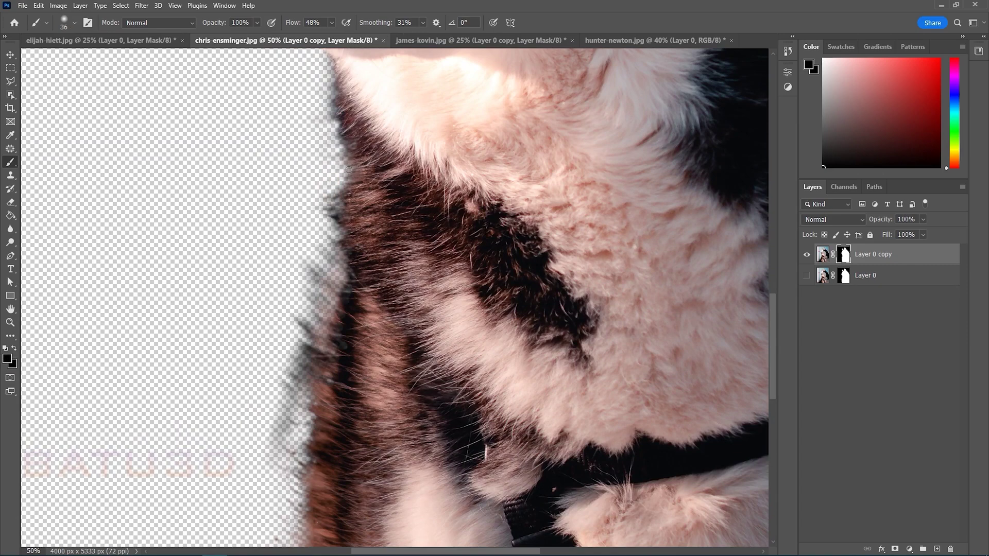
scroll(329, 155, "down", 2)
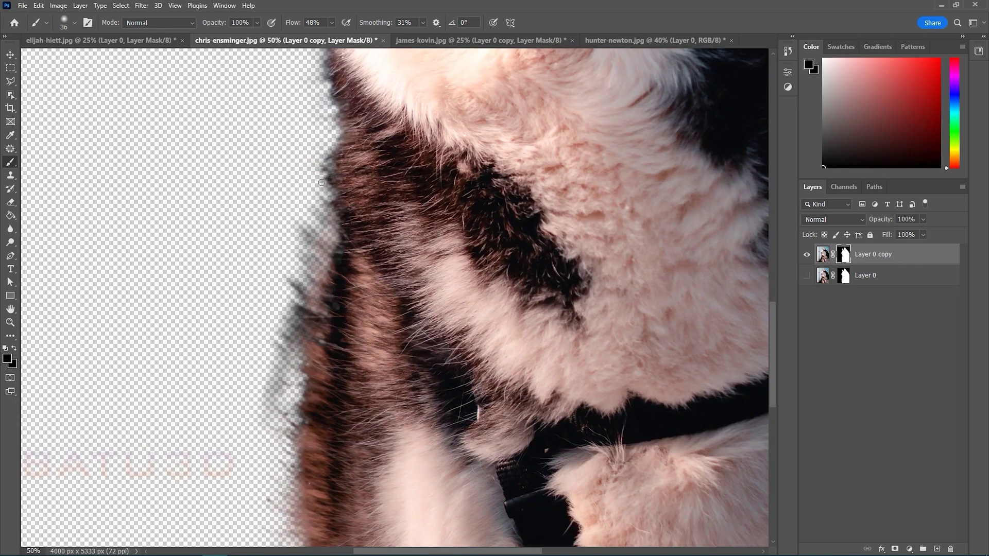
scroll(328, 167, "down", 3)
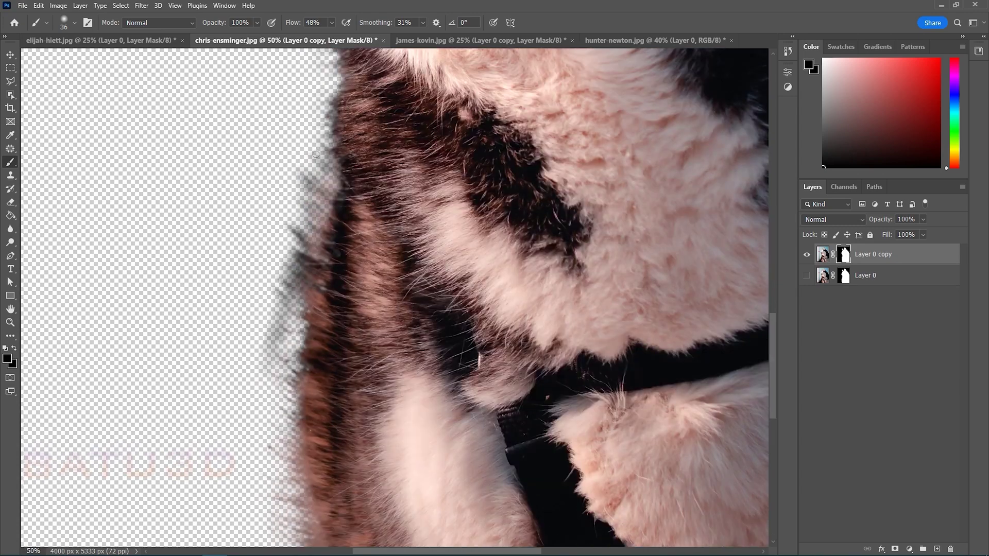
- Set the brush size to 148 px and both its flow and smoothing to 100%
left_click(74, 22)
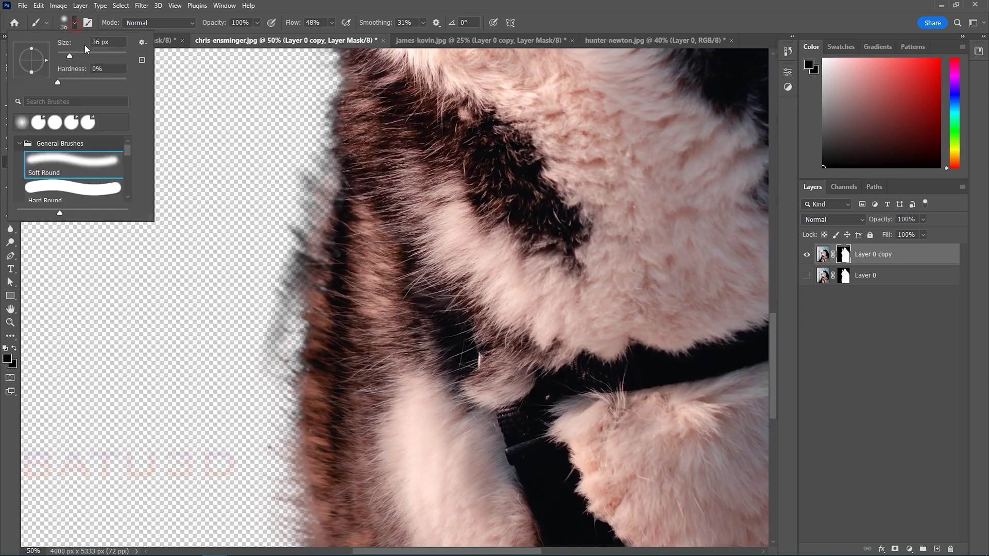
left_click_drag(75, 54, 100, 55)
left_click(331, 23)
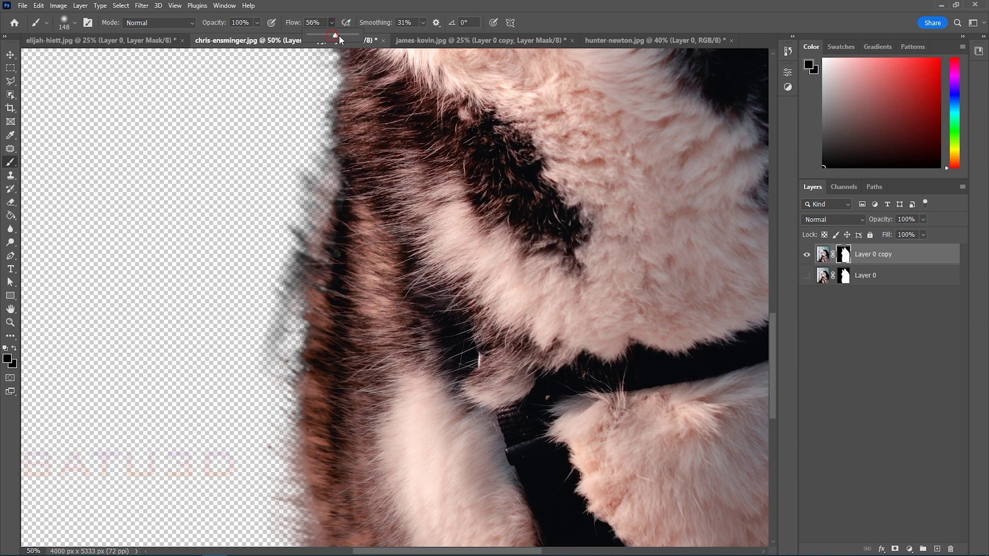
left_click(423, 24)
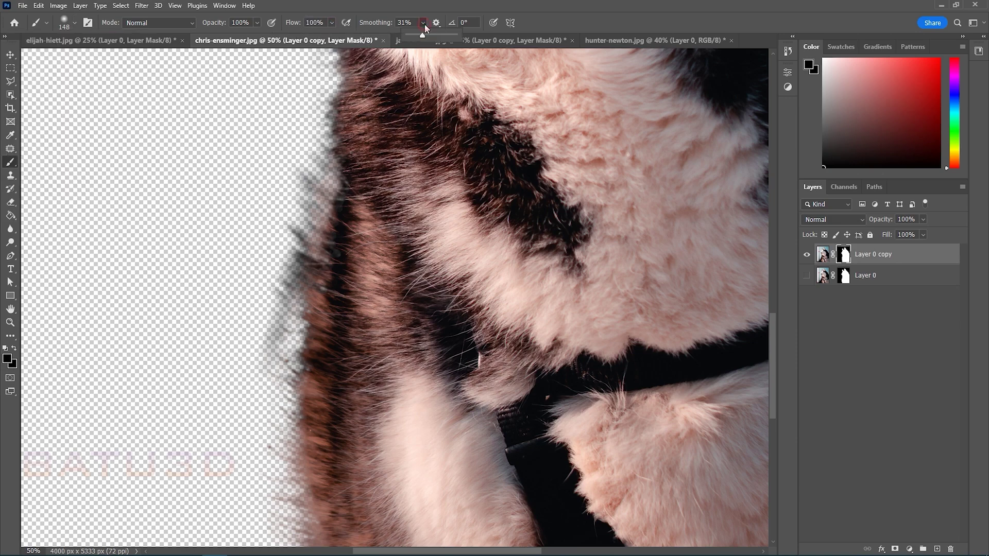
- Paint black on the mask along the husky's front edge down to the image bottom to hide the stray fur remnants
mouse_move(290, 133)
left_mouse_down()
mouse_move(305, 196)
mouse_move(285, 258)
mouse_move(271, 464)
left_mouse_up()
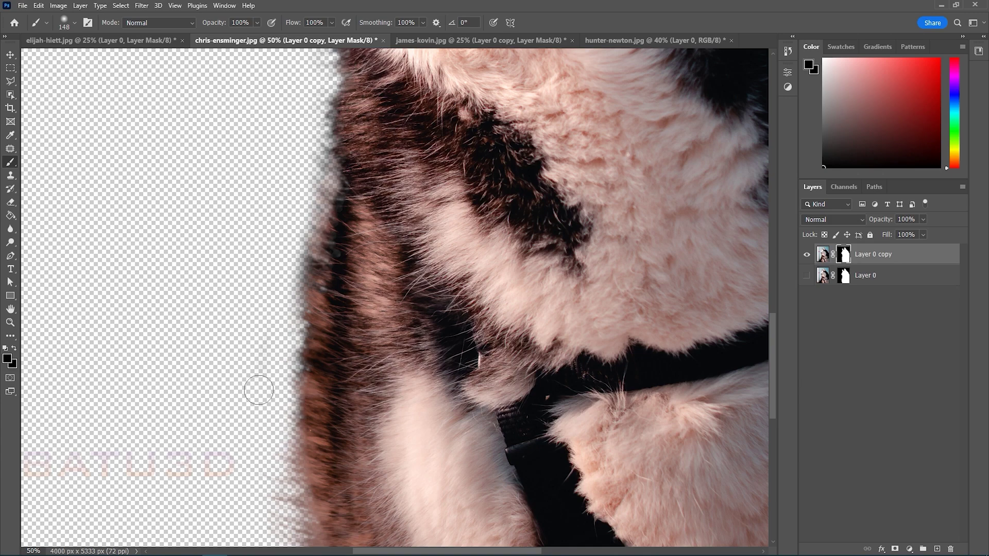
left_click_drag(229, 272, 256, 88)
left_click_drag(251, 161, 234, 197)
mouse_move(296, 163)
left_mouse_down()
mouse_move(340, 323)
mouse_move(394, 409)
mouse_move(402, 401)
mouse_move(347, 375)
left_mouse_up()
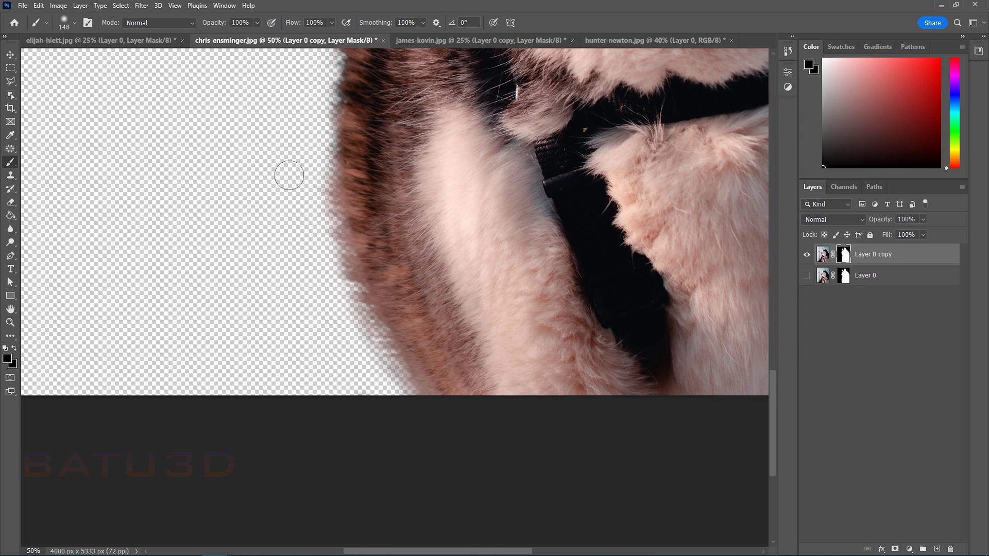
left_click_drag(288, 142, 265, 300)
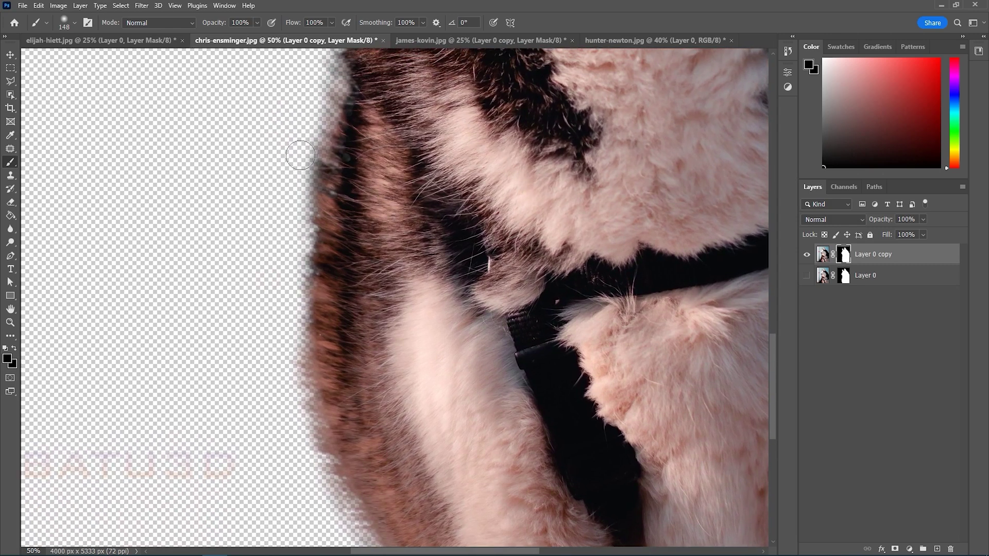
mouse_move(295, 93)
left_mouse_down()
mouse_move(296, 170)
mouse_move(271, 56)
left_mouse_up()
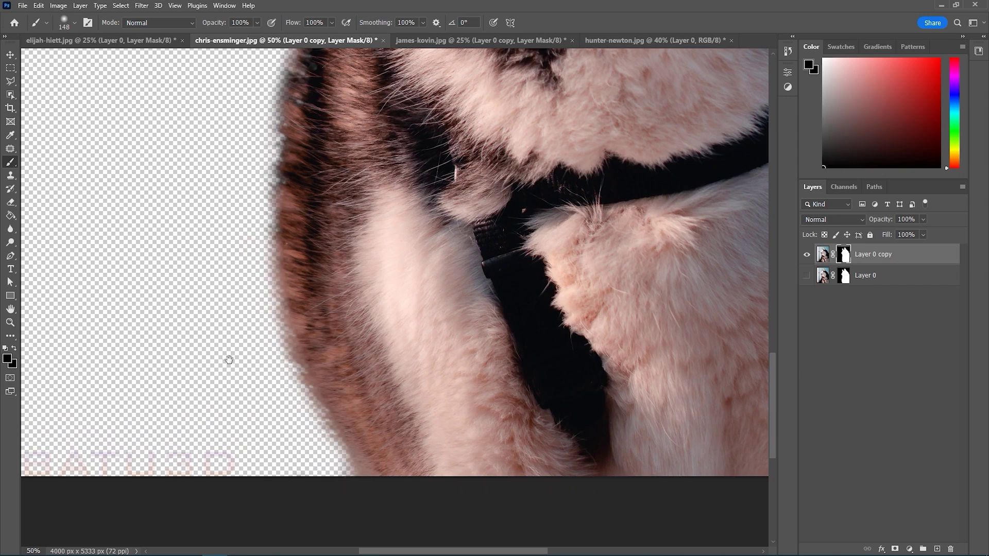
left_click_drag(254, 227, 293, 346)
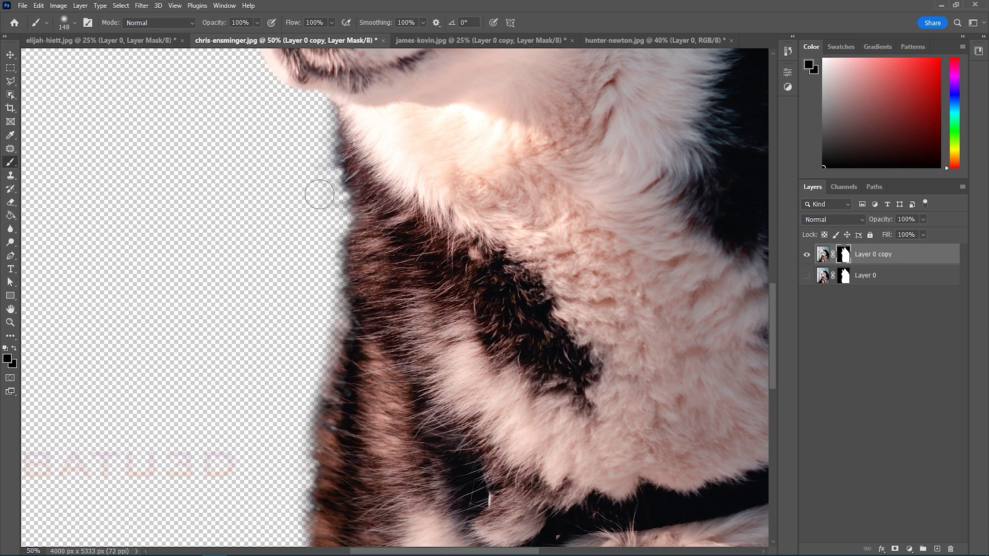
- Clean the mask edge below the husky's chin and along the upper chest with black brush strokes
left_click_drag(323, 217, 315, 257)
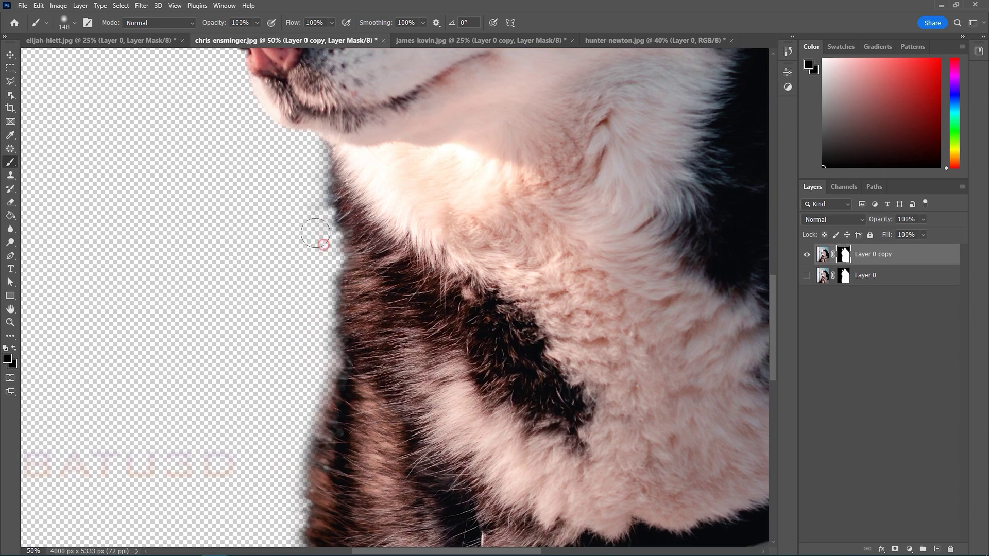
left_click_drag(314, 190, 316, 252)
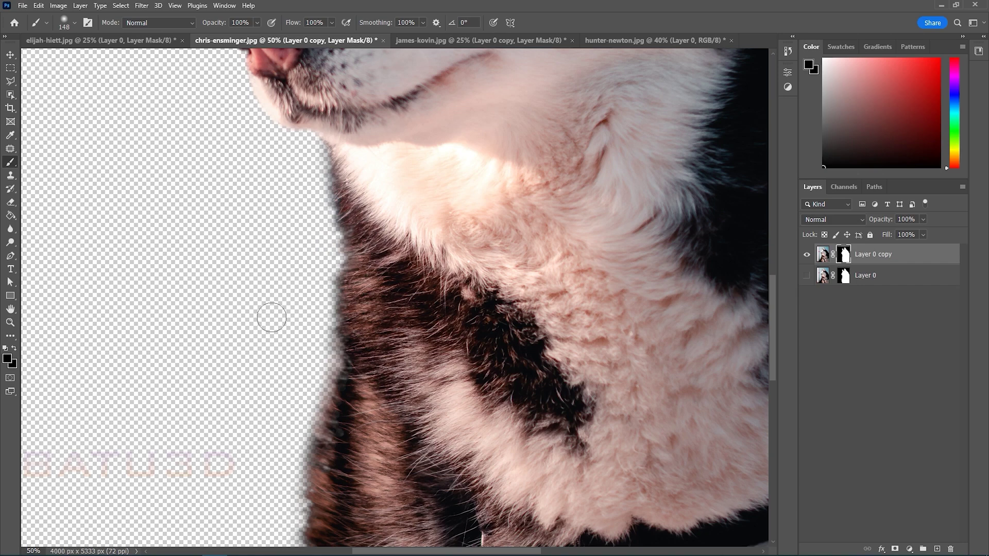
key("ctrl+minus")
key("ctrl+minus")
key("ctrl+minus")
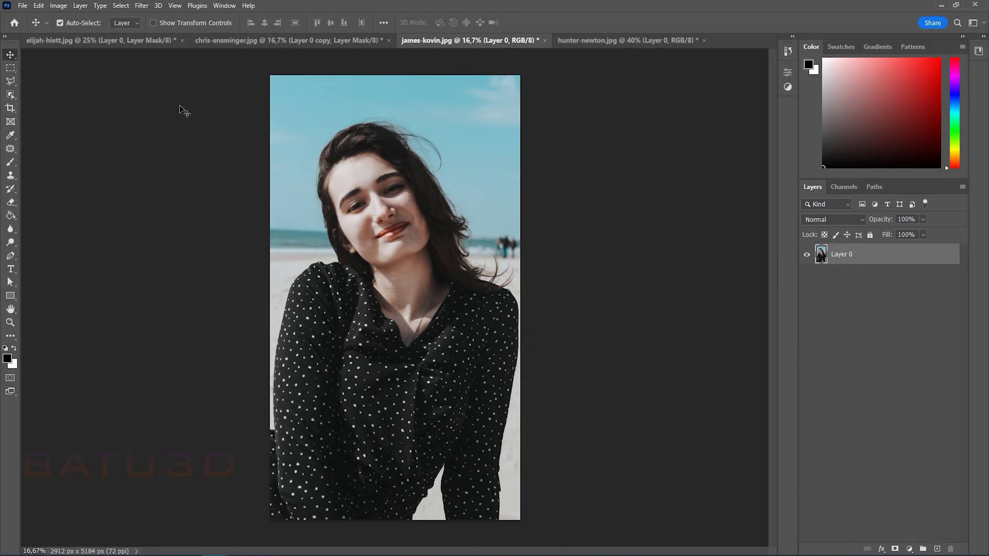
- Select the woman in the beach portrait with Select Subject and hide the background with a layer mask
left_click(10, 95)
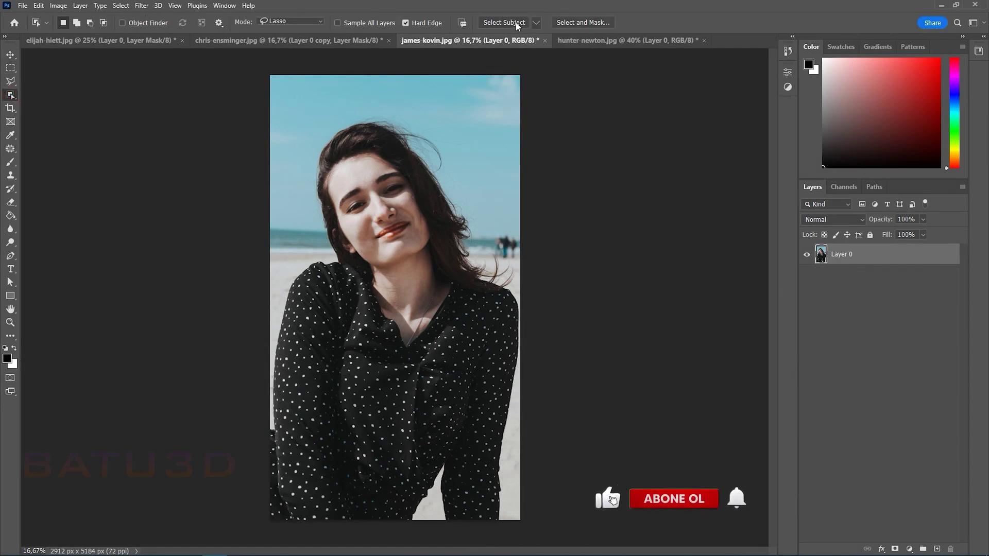
left_click(536, 23)
left_click(550, 47)
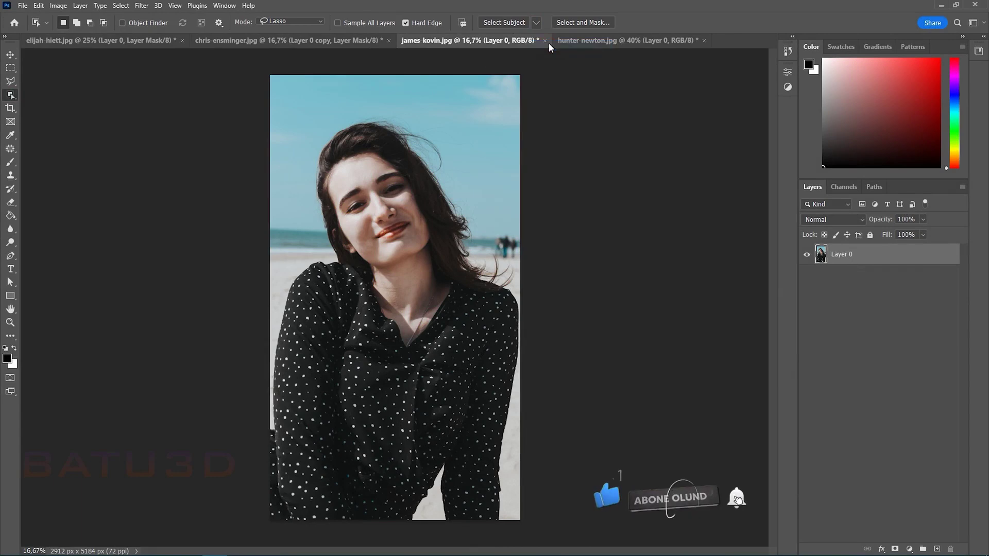
left_click(504, 22)
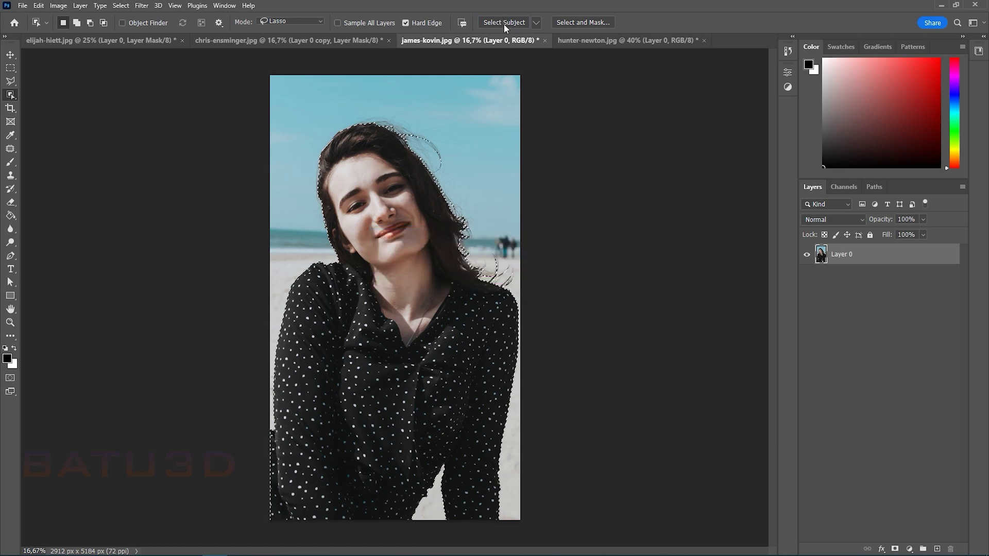
left_click(895, 550)
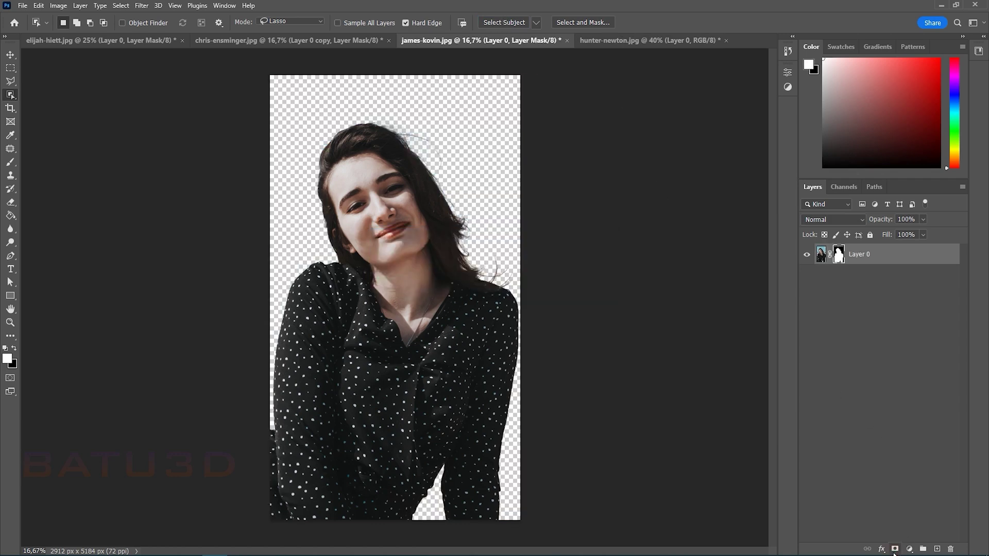
- Open the woman's mask in Select and Mask, apply Refine Hair and inspect the loose strands around her head and shoulder
double_click(842, 260)
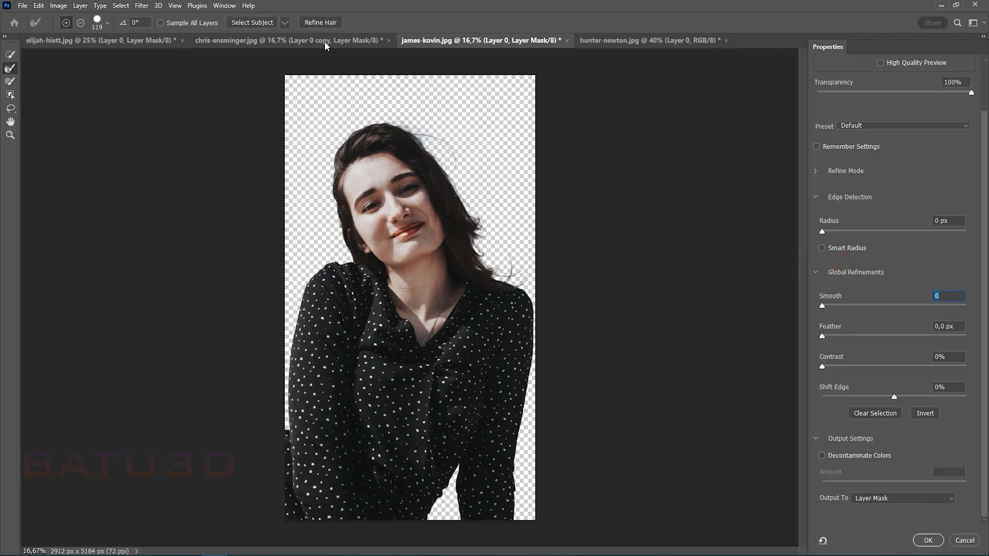
left_click(326, 24)
key("ctrl+plus")
key("ctrl+plus")
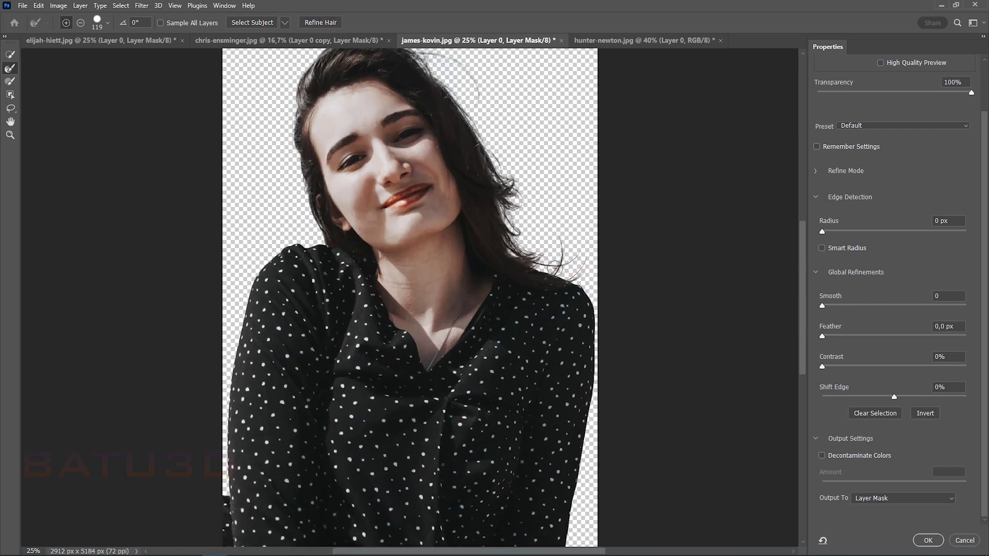
left_click_drag(571, 206, 491, 298)
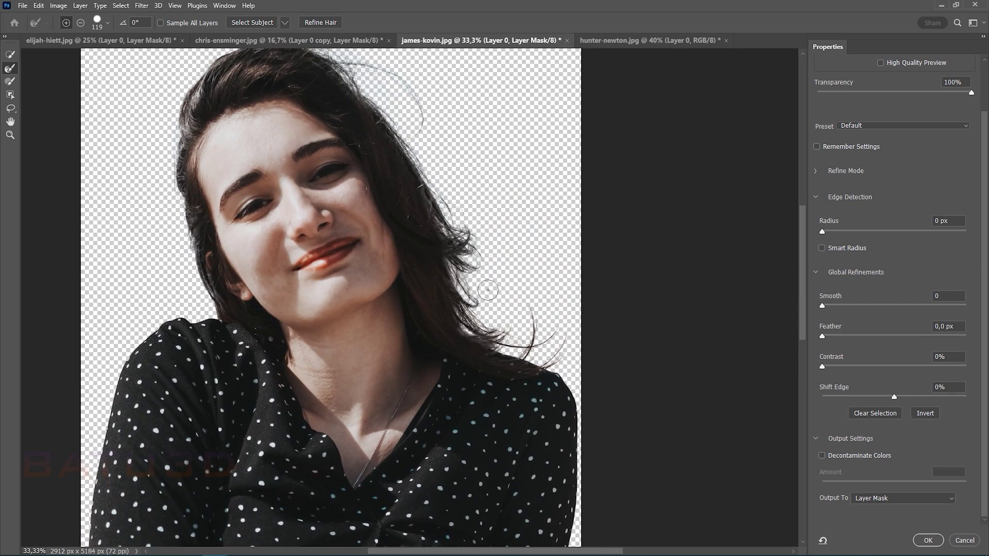
left_click_drag(435, 91, 516, 215)
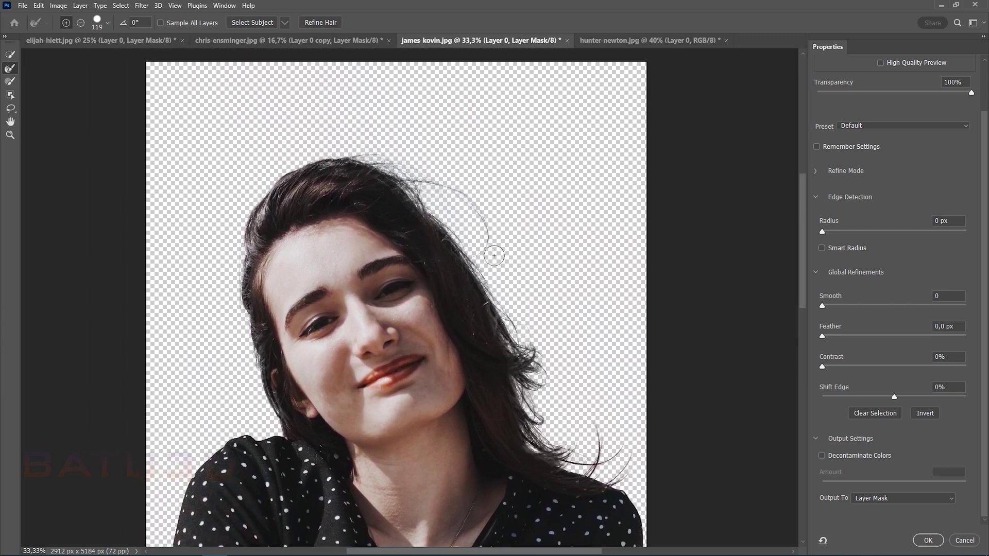
left_click_drag(500, 259, 566, 112)
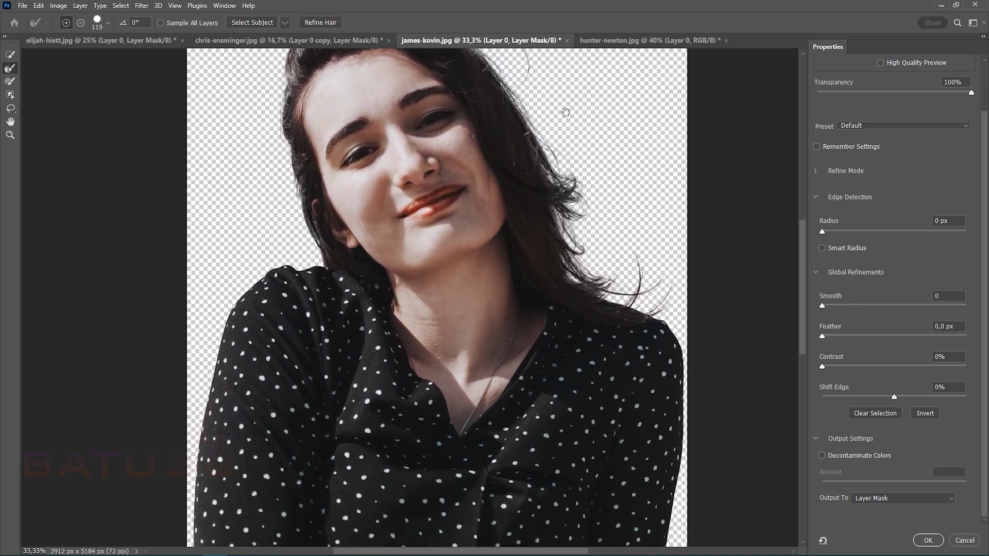
left_click_drag(569, 296, 561, 139)
left_click_drag(563, 193, 573, 410)
left_click_drag(564, 271, 569, 357)
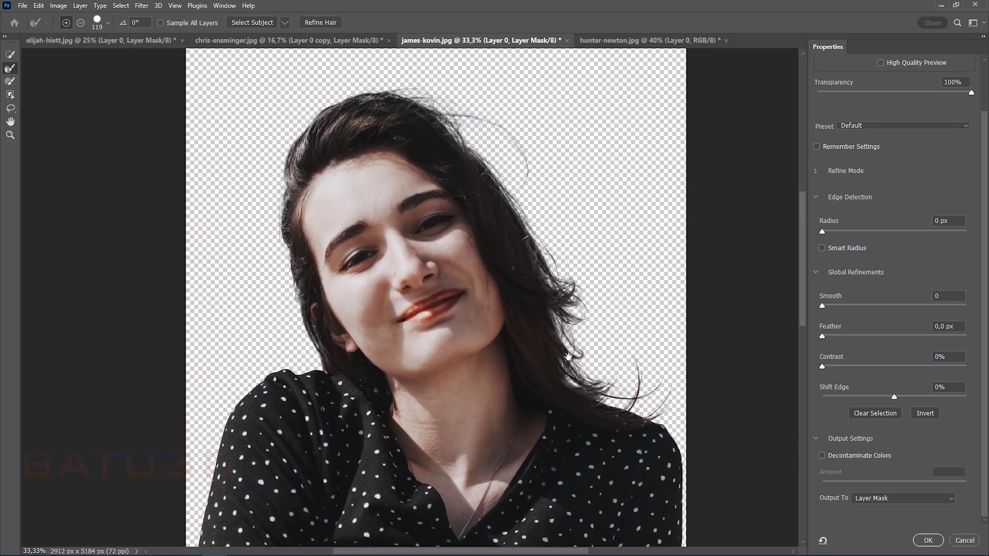
- Enable Decontaminate Colors and output the woman's cutout to a new layer with layer mask
left_click(822, 456)
left_click(922, 541)
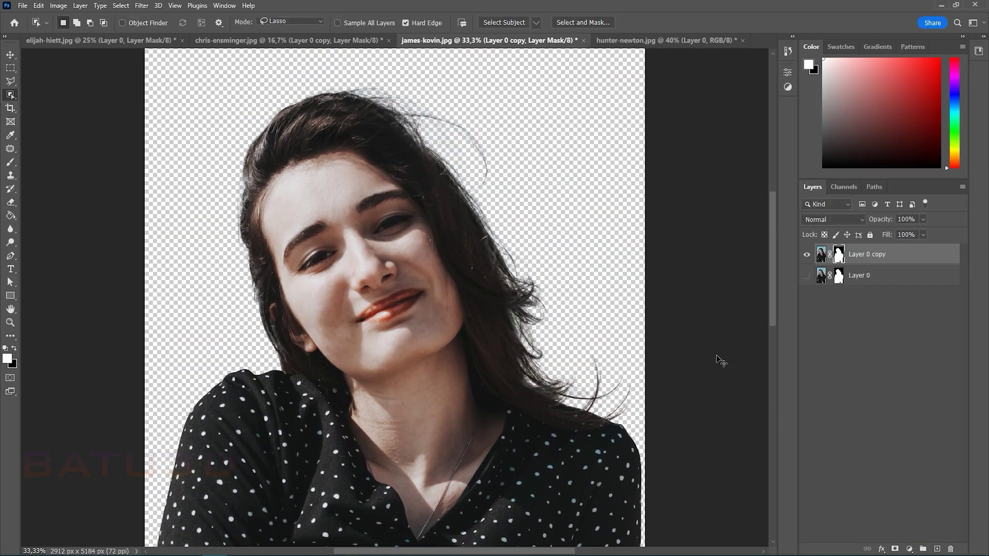
key("ctrl+minus")
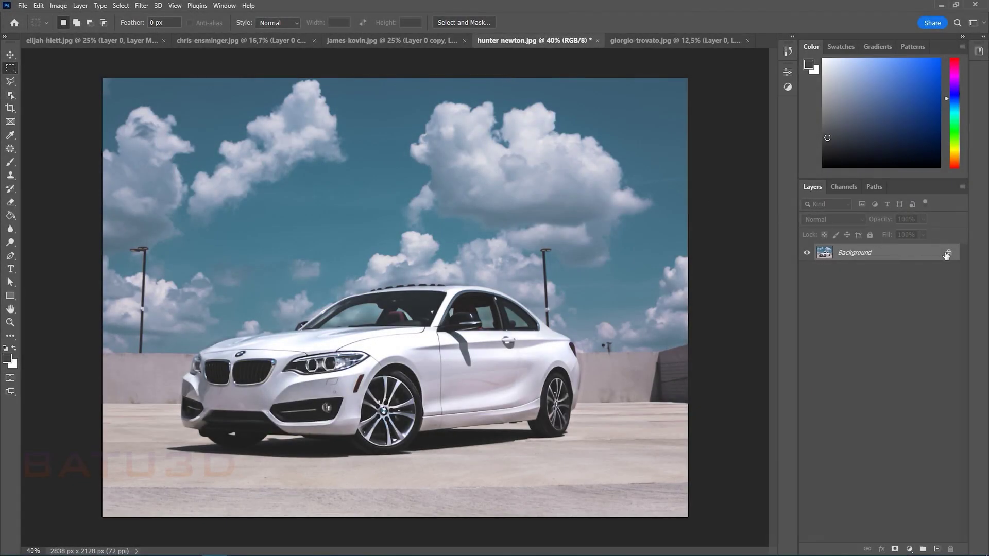
- Unlock the car photo's background layer and select the car with Select Subject
left_click(948, 253)
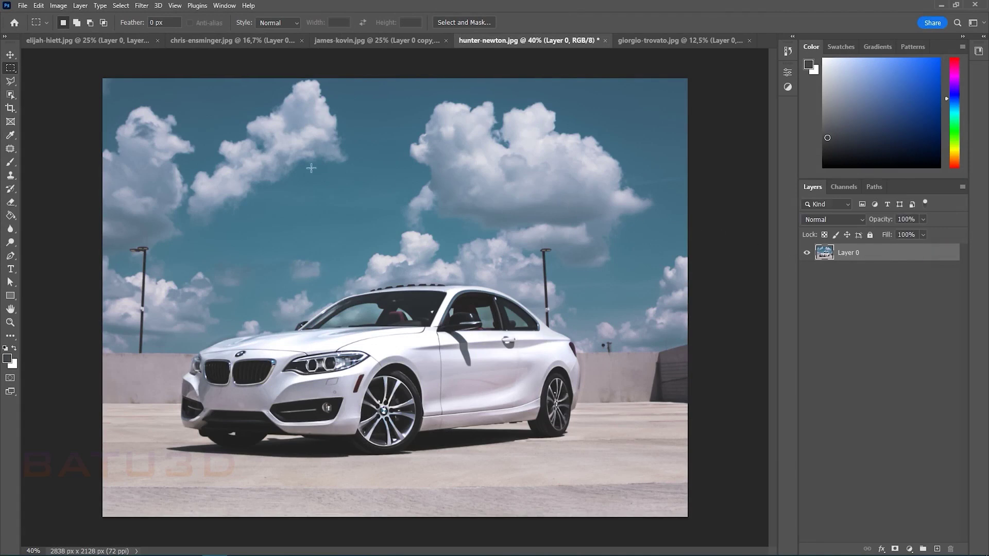
left_click(11, 94)
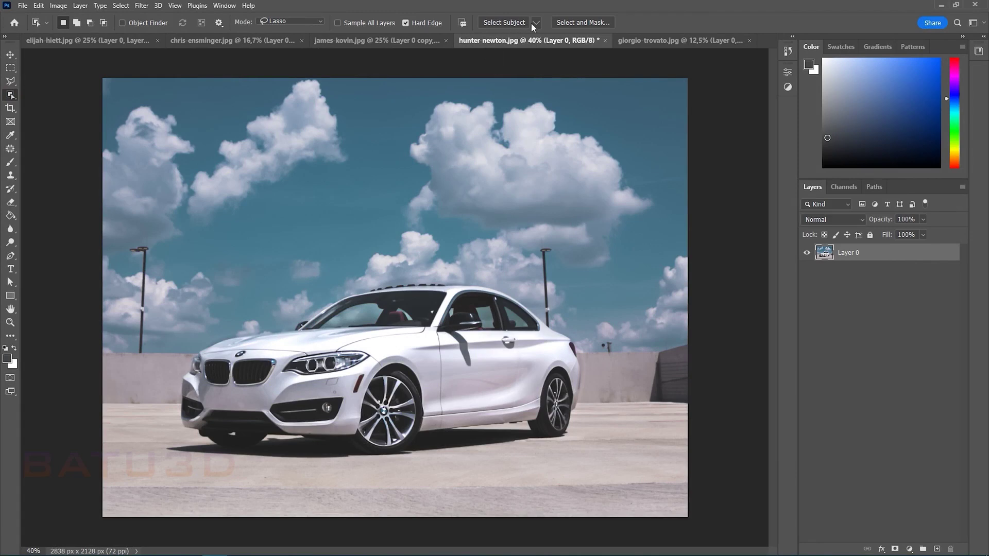
left_click(534, 25)
left_click(542, 44)
left_click(504, 23)
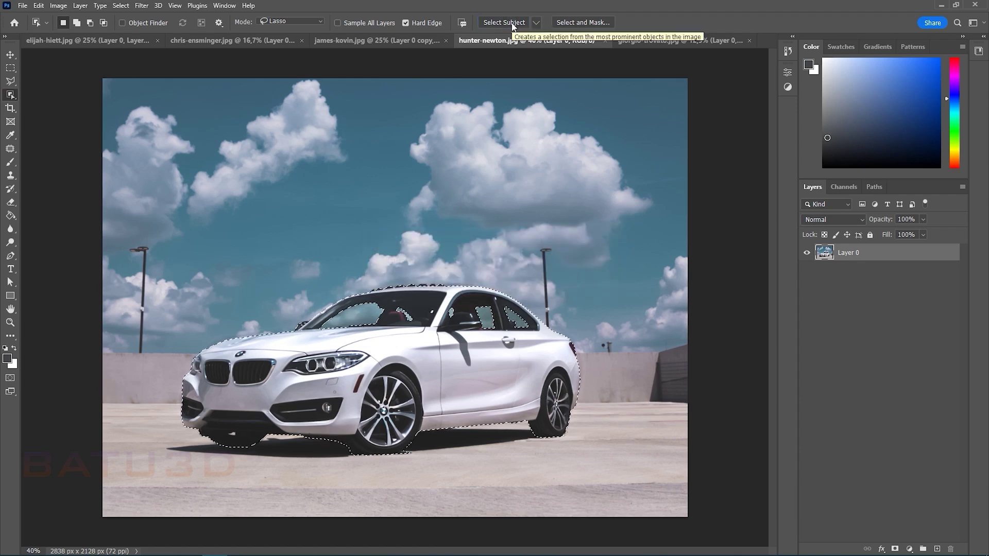
- Switch to the Quick Selection tool and set its brush size to 36 px
right_click(9, 96)
left_click(49, 105)
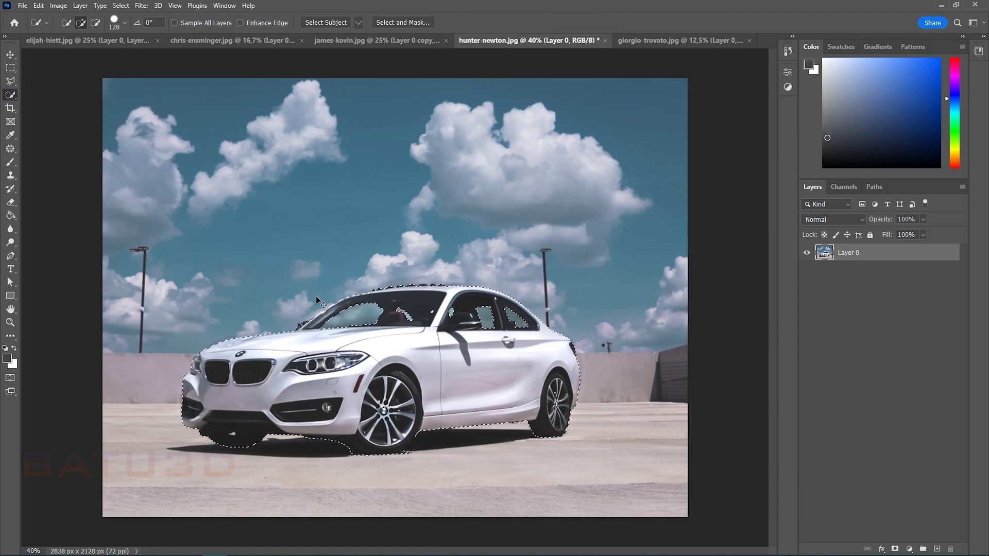
scroll(316, 300, "up", 5)
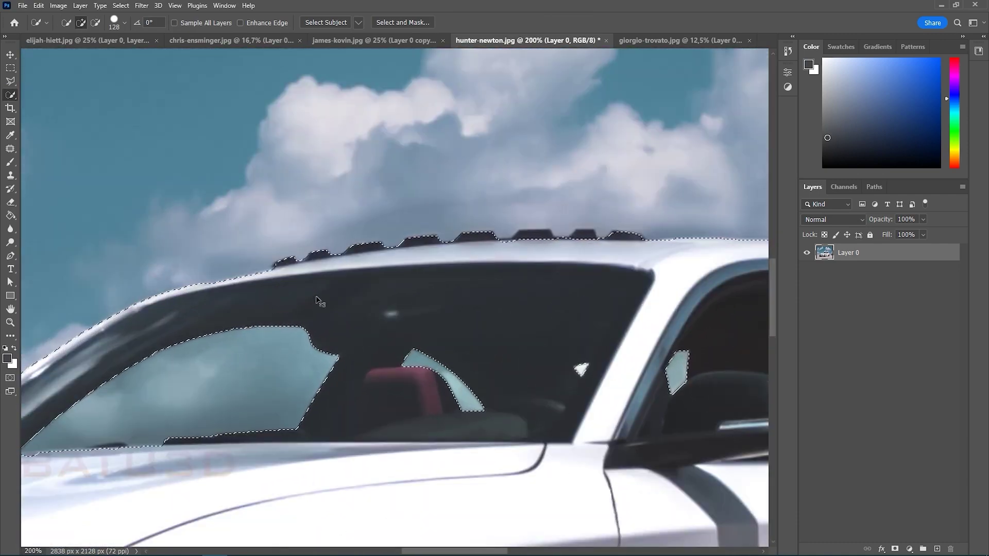
scroll(317, 298, "down", 1)
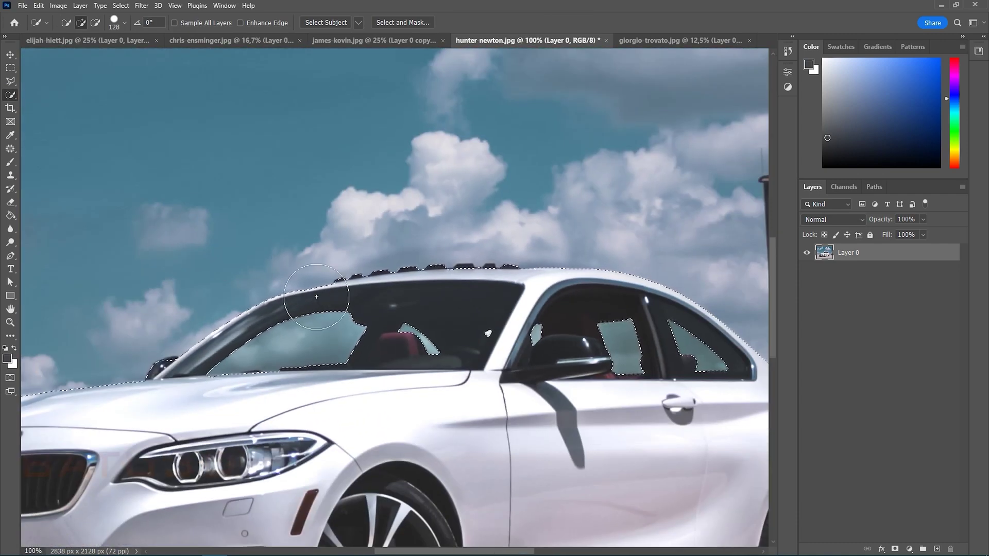
scroll(316, 296, "down", 1)
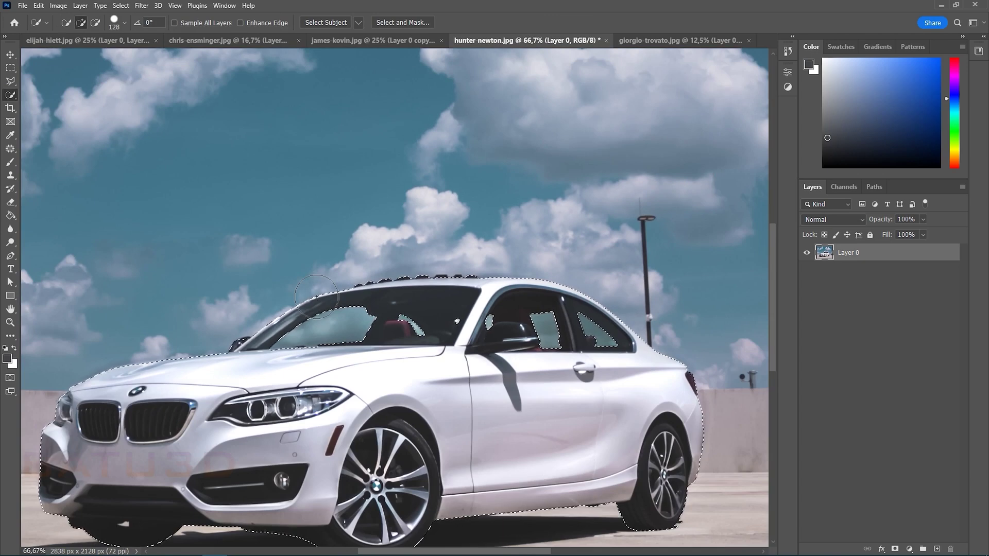
left_click_drag(316, 297, 382, 243)
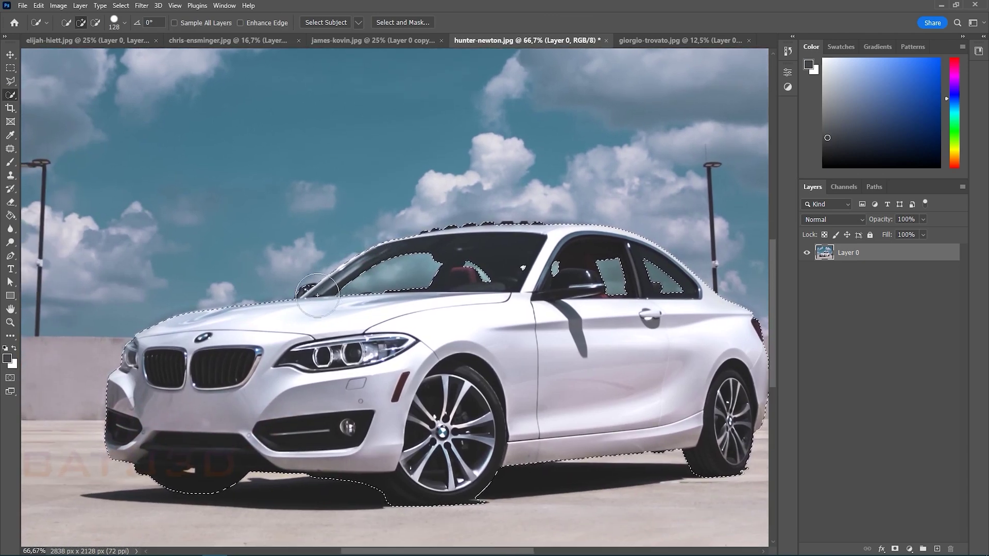
left_click(124, 22)
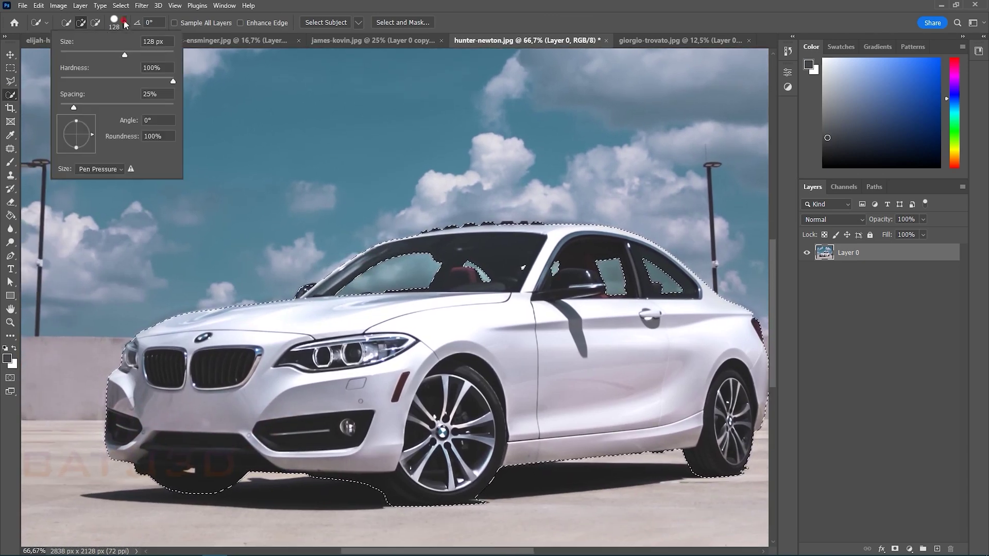
left_click_drag(124, 53, 100, 56)
key("Return")
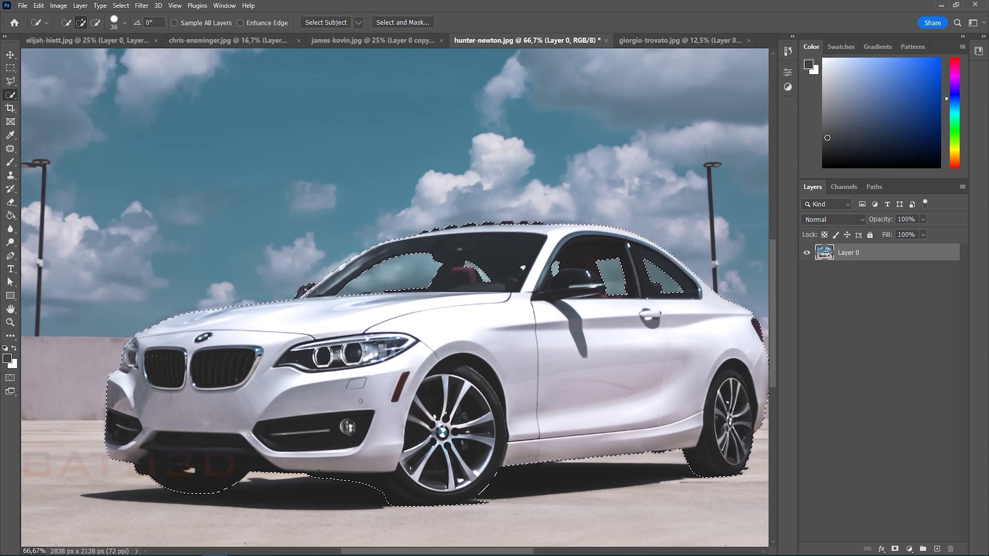
- Examine the selection edge around the car's front bumper, wheels, underside, rear, windows and roof
left_click_drag(191, 349, 270, 301)
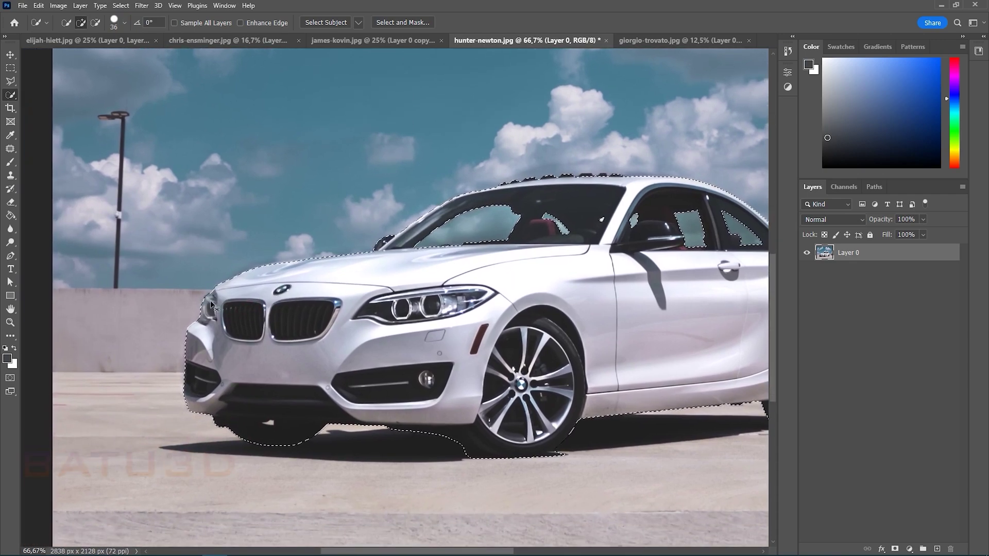
key("ctrl+plus")
key("ctrl+plus")
mouse_move(210, 301)
left_mouse_down()
mouse_move(358, 282)
mouse_move(579, 234)
left_mouse_up()
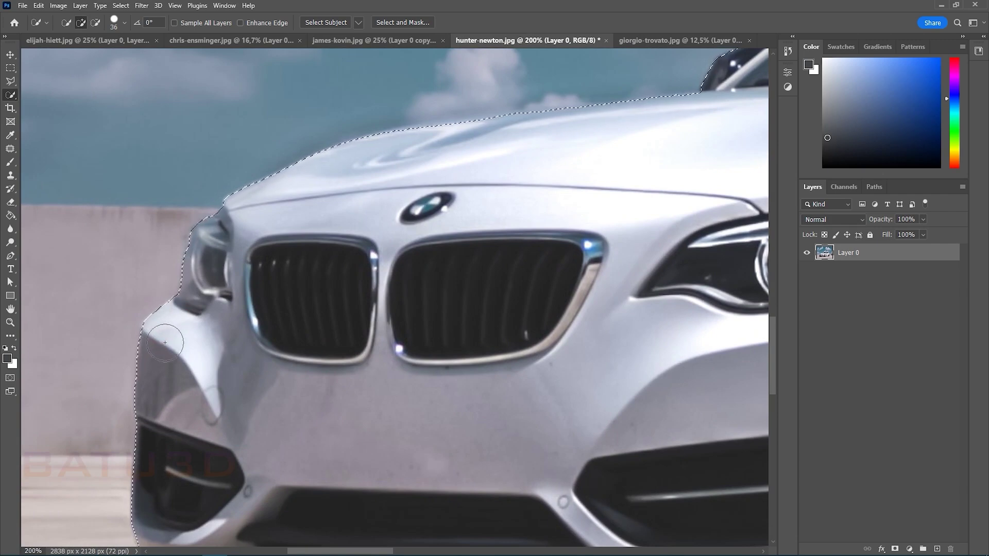
left_click_drag(191, 351, 223, 208)
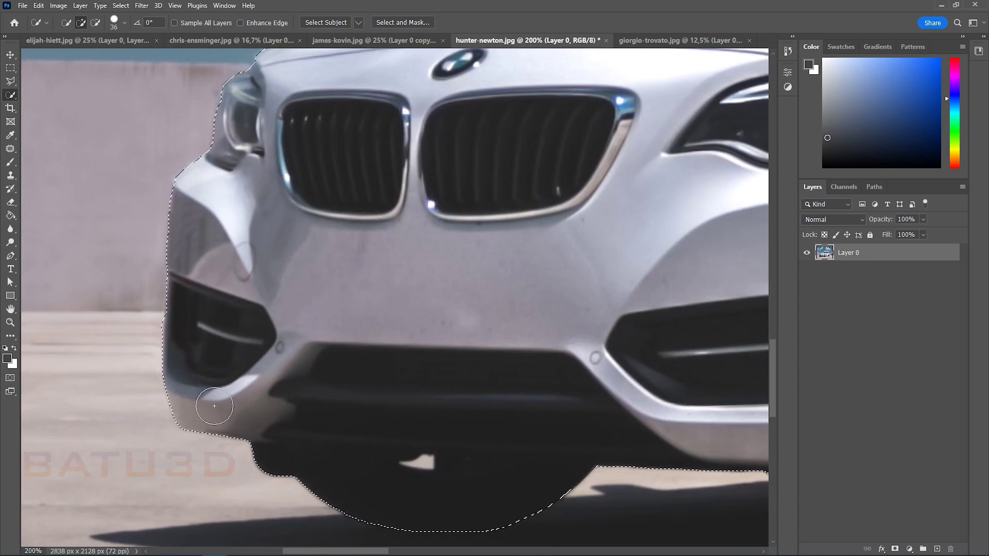
left_click_drag(305, 437, 192, 313)
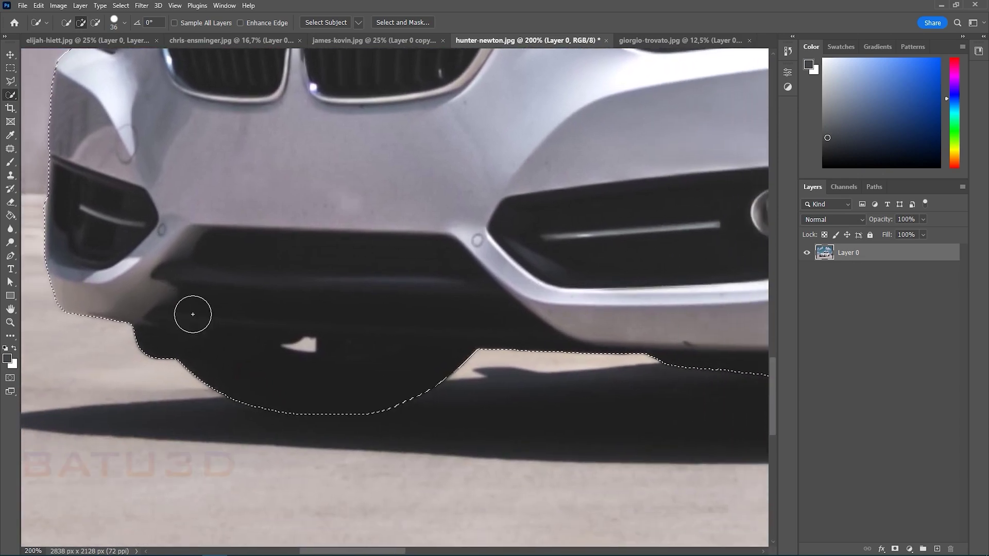
left_click_drag(441, 336, 224, 310)
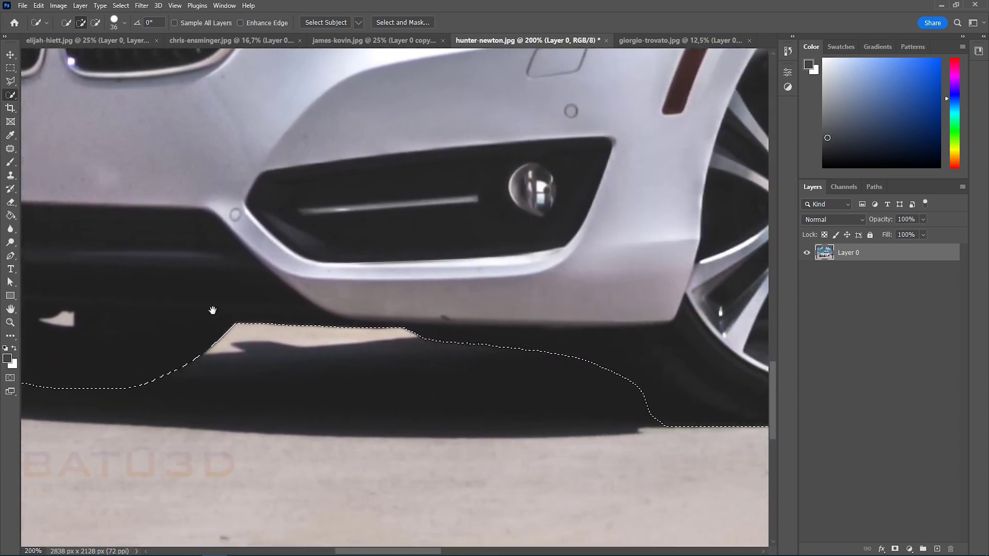
left_click_drag(361, 331, 242, 311)
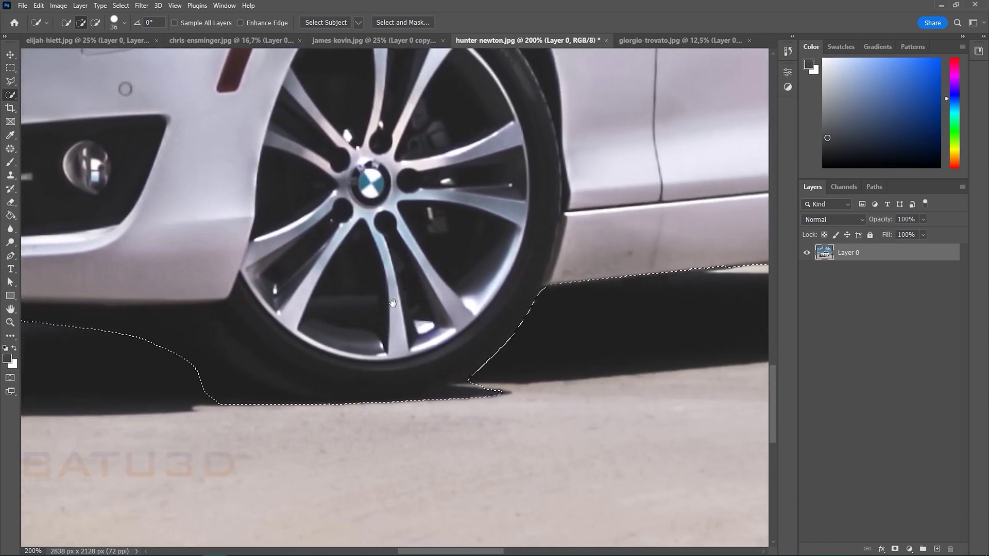
left_click_drag(393, 303, 318, 297)
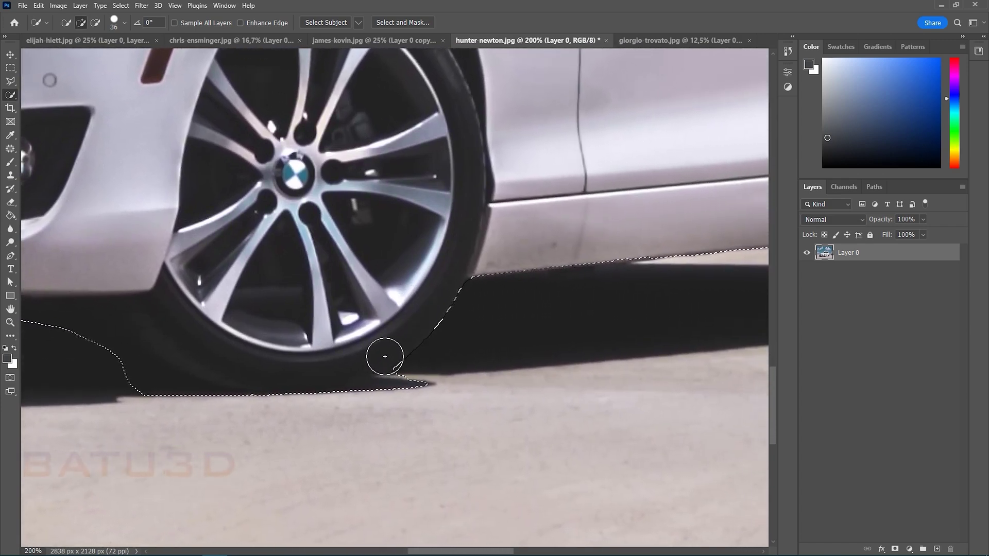
left_click_drag(581, 255, 335, 322)
left_click_drag(499, 309, 304, 363)
left_click_drag(454, 325, 271, 331)
left_click_drag(510, 185, 408, 387)
left_click_drag(394, 263, 509, 385)
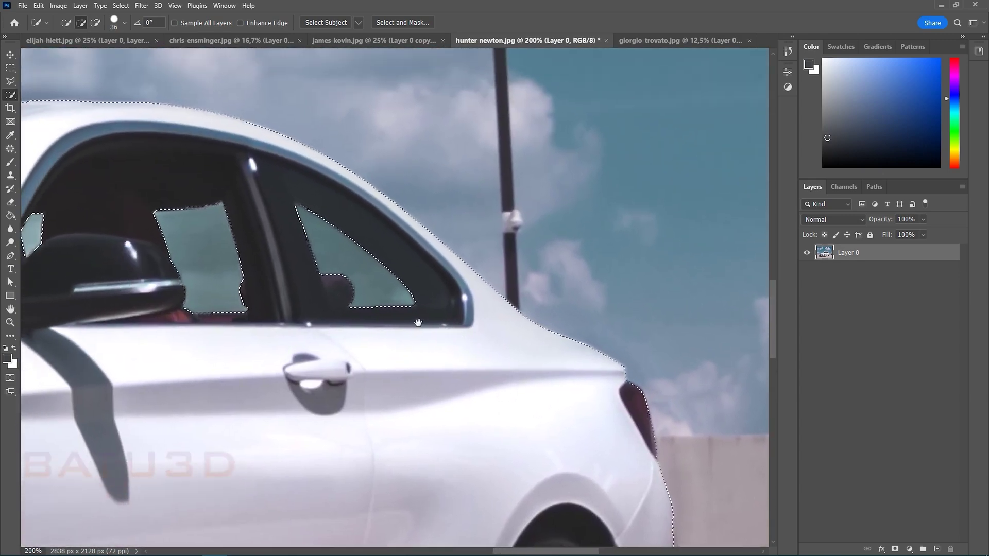
left_click_drag(465, 348, 608, 384)
left_click_drag(165, 291, 249, 245)
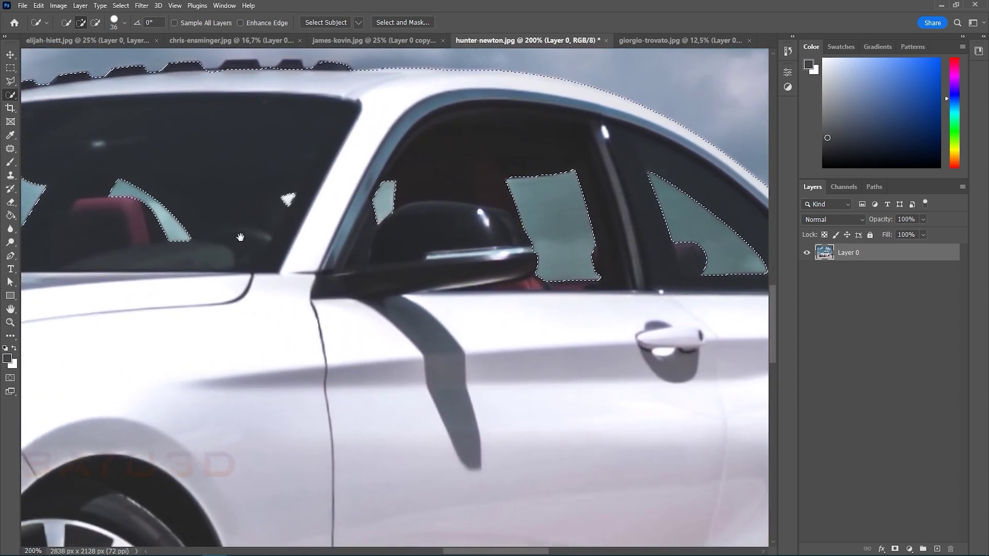
left_click_drag(219, 201, 516, 266)
- Hide the background around the selected car with a layer mask
key("ctrl+minus")
key("ctrl+minus")
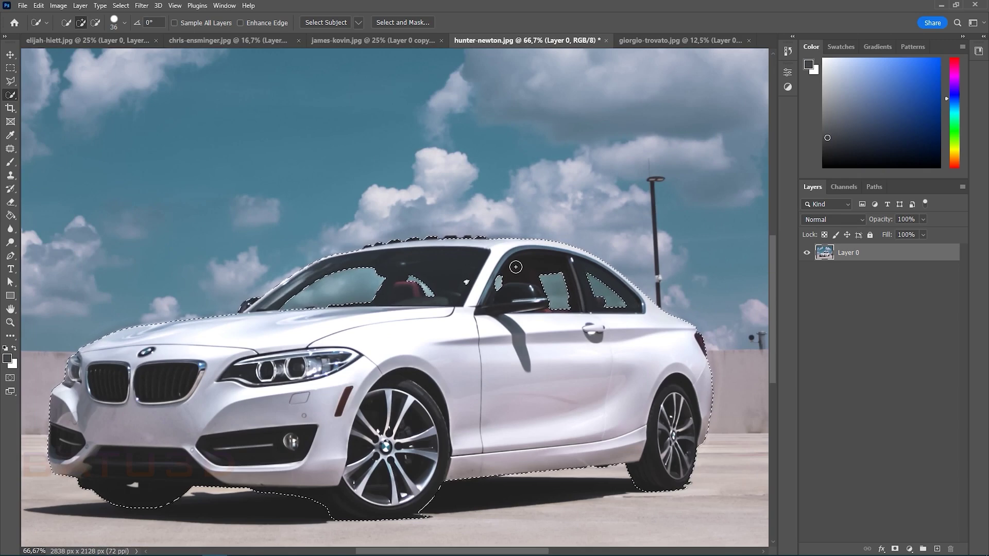
left_click(895, 549)
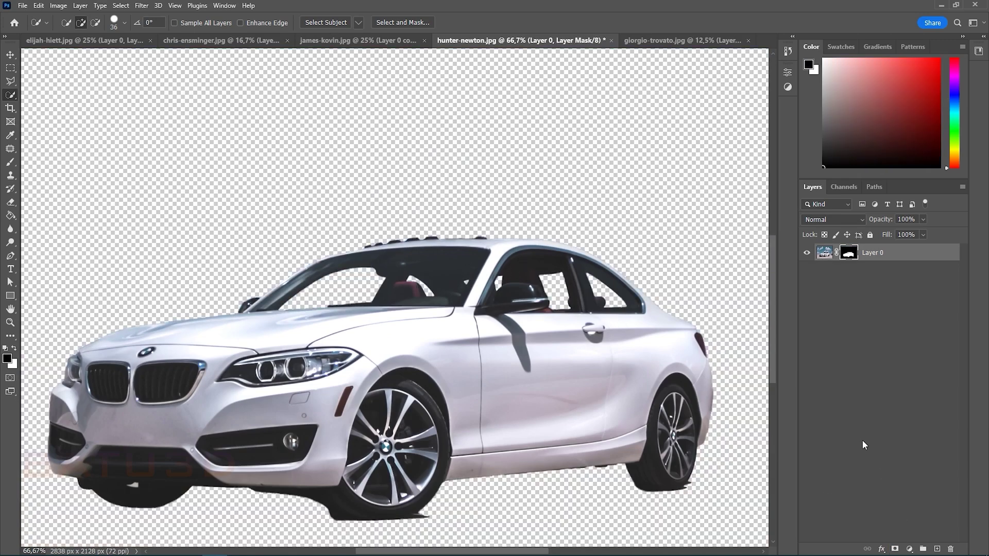
key("ctrl+1")
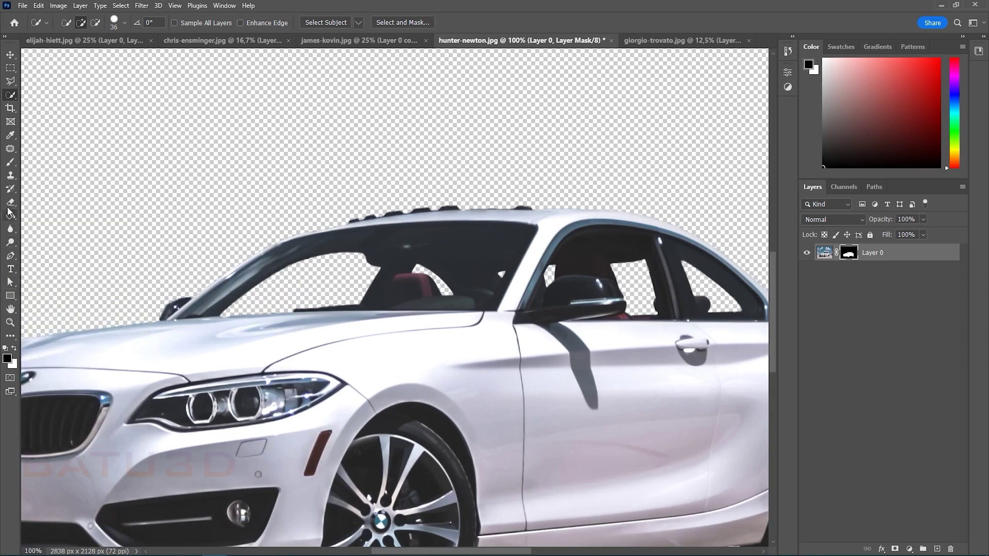
- Set the Brush tool's size to 36 px and examine the black trim pieces along the car's roof edge
left_click(6, 163)
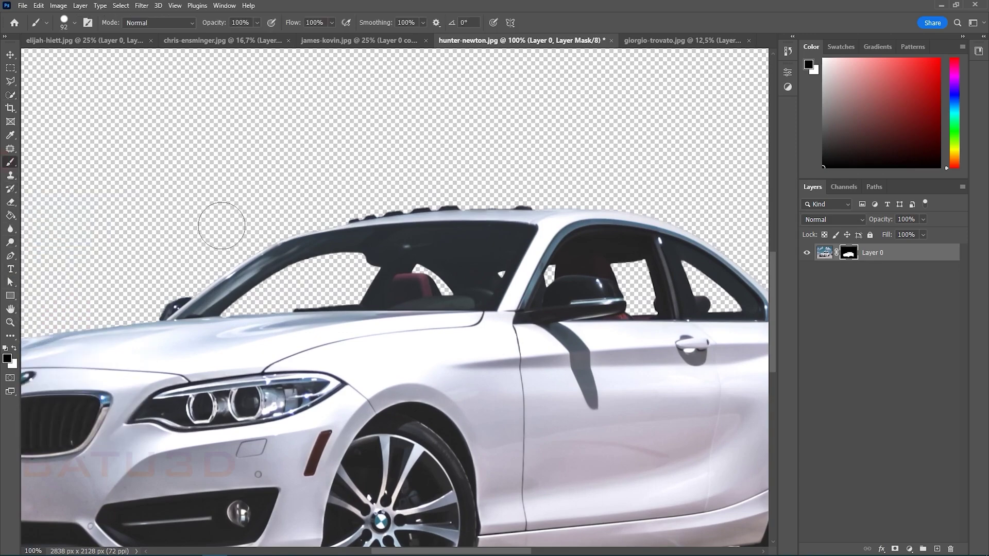
key("ctrl+plus")
key("ctrl+plus")
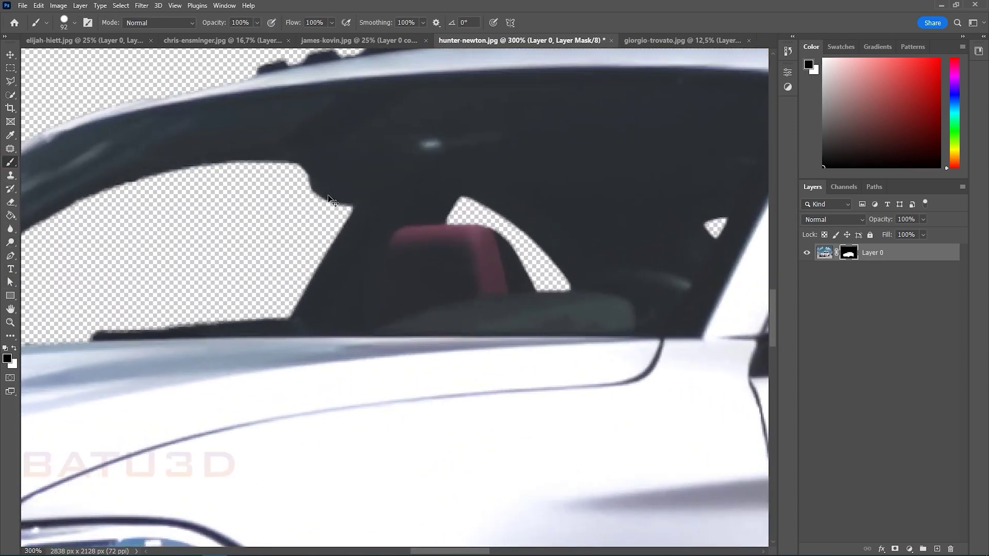
left_click_drag(328, 199, 419, 408)
key("ctrl+plus")
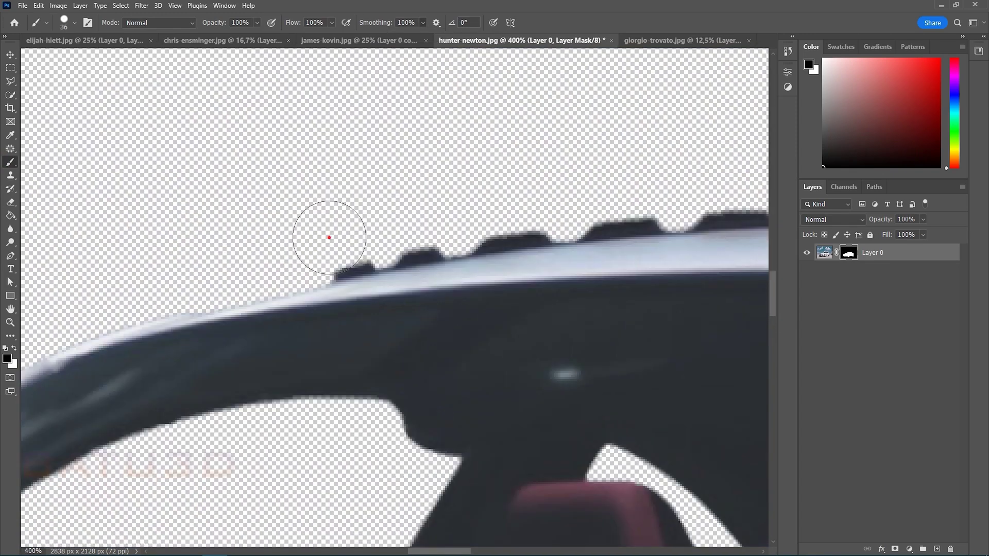
left_click_drag(319, 246, 522, 209)
left_click_drag(501, 163, 228, 182)
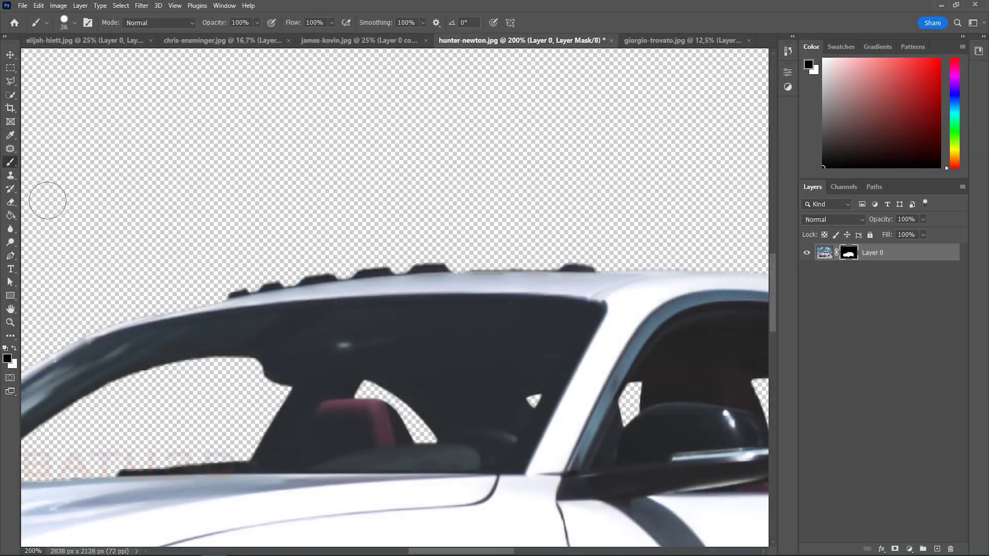
- Trace the roofline beneath the black trim pieces with a curved Pen tool path, from the first piece past the last one
left_click(10, 256)
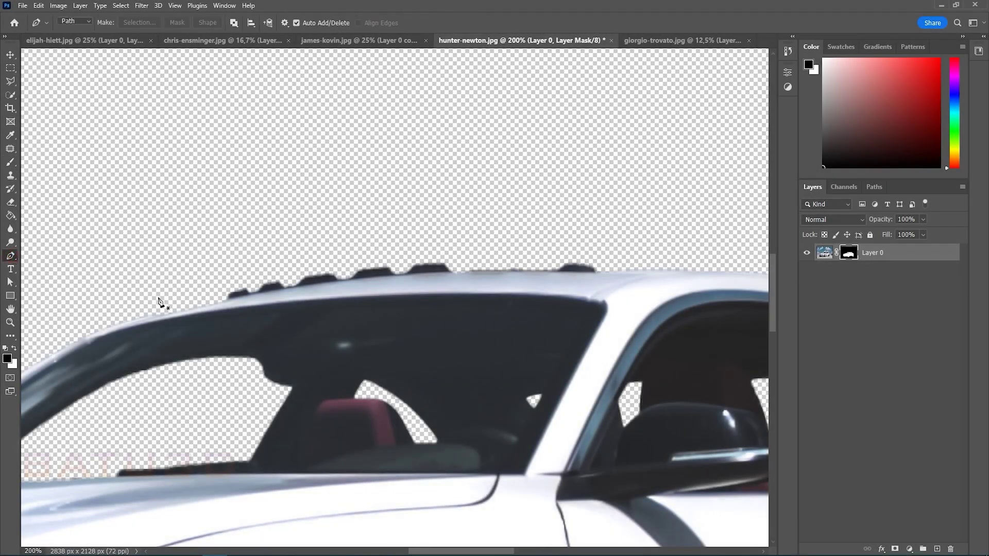
key("ctrl+plus")
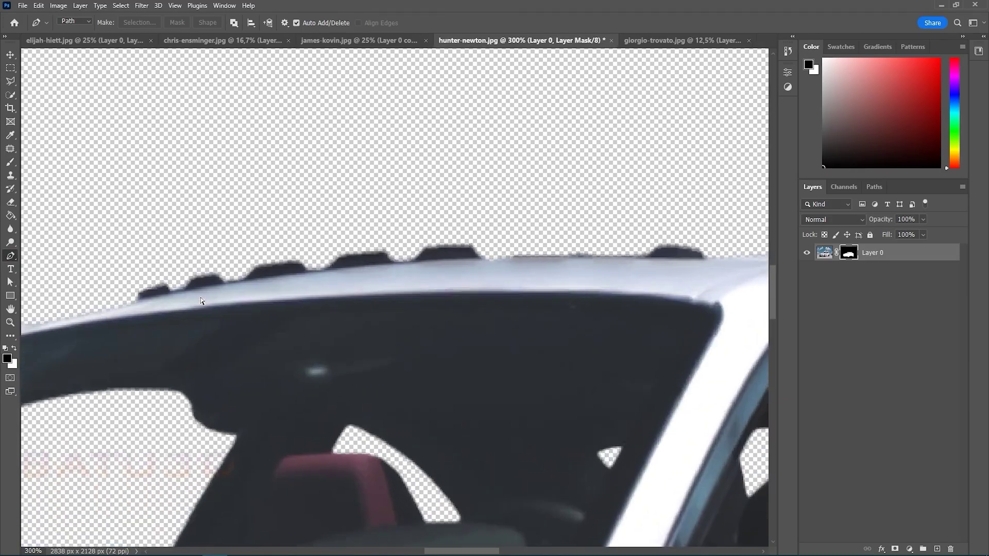
left_click_drag(199, 298, 411, 245)
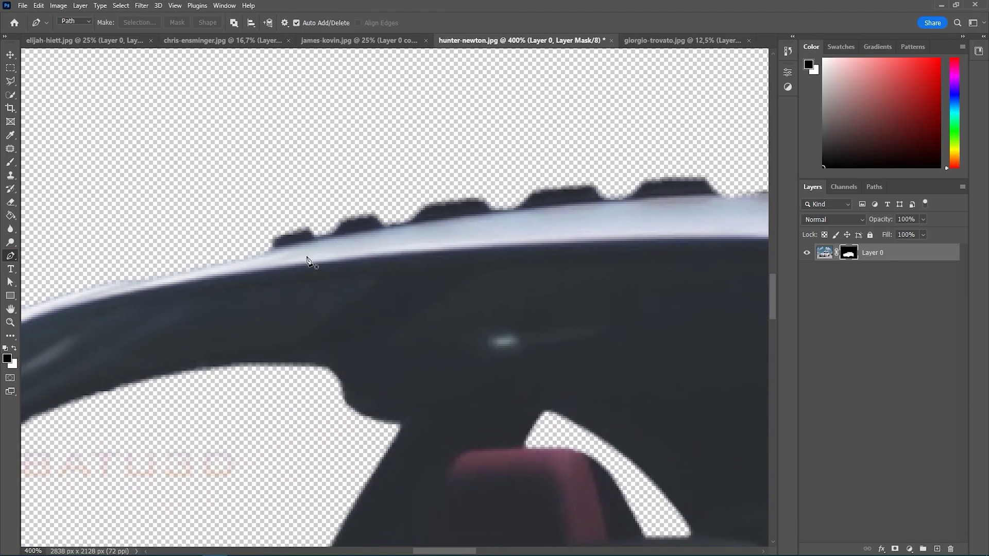
left_click(223, 261)
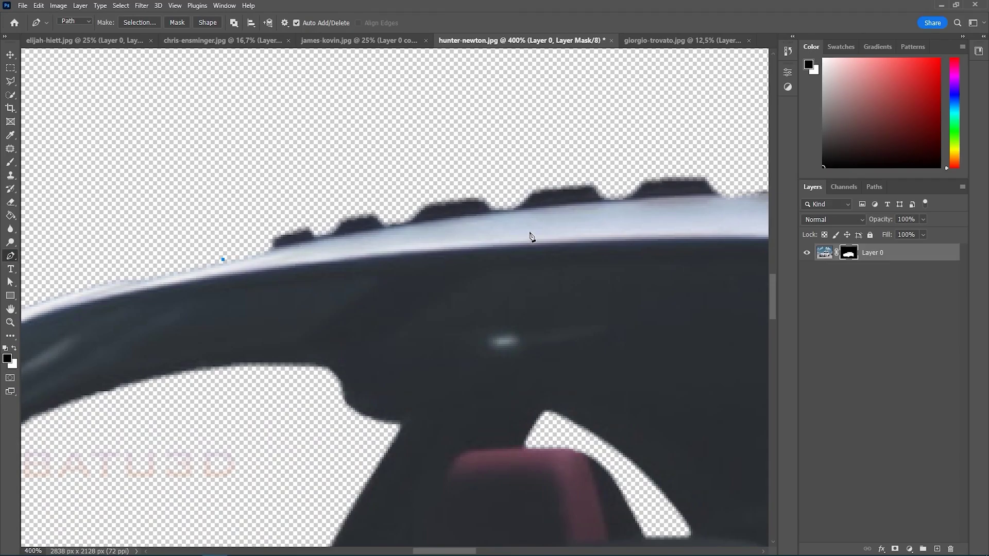
left_click_drag(614, 228, 438, 268)
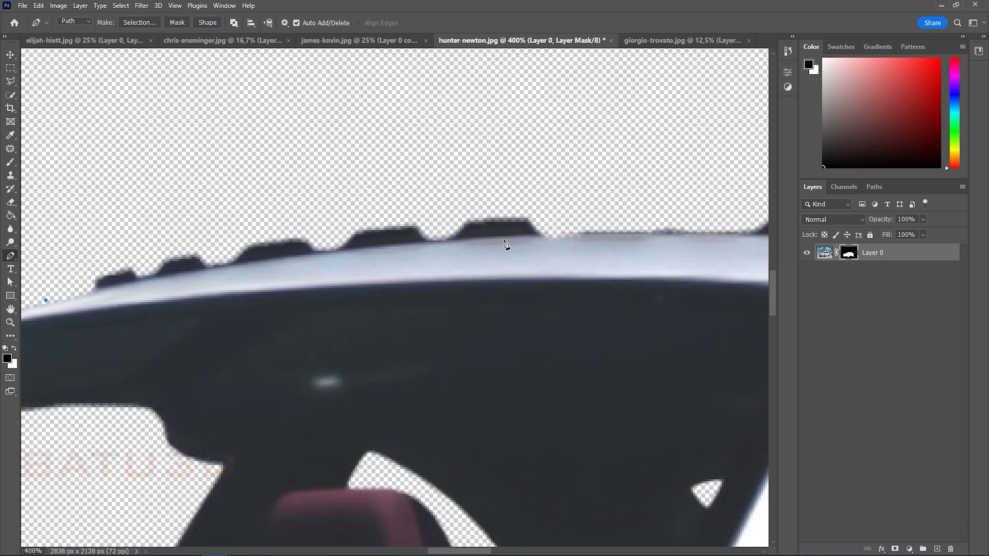
key("ctrl+minus")
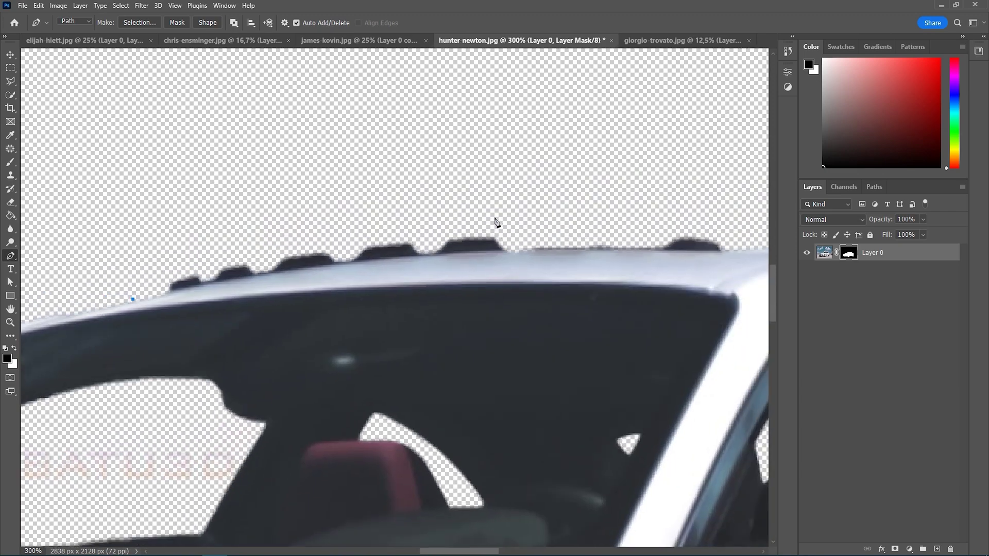
key("ctrl+minus")
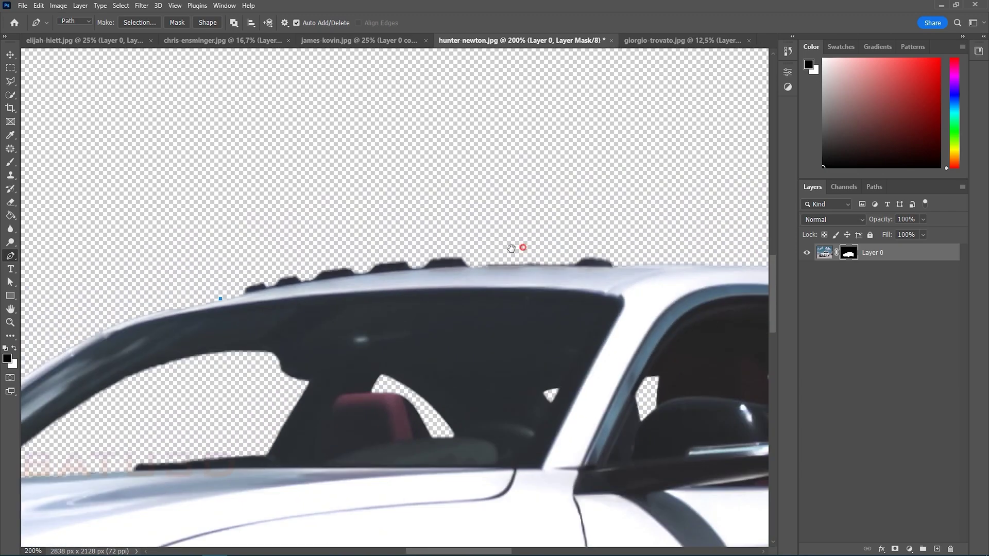
left_click_drag(523, 247, 423, 265)
left_click(284, 290)
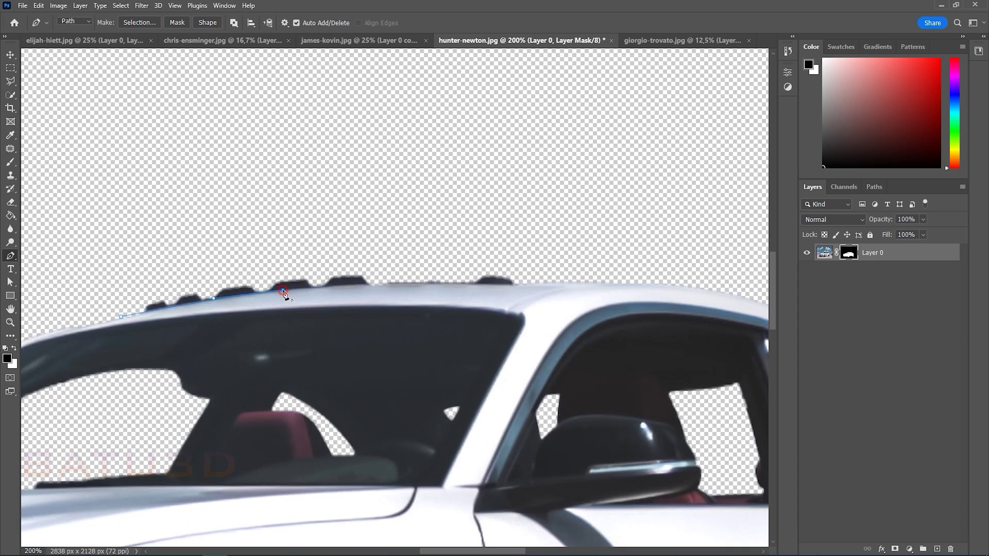
left_click_drag(520, 286, 645, 292)
- Close the Pen path around the black trim pieces above the roofline and convert it to a selection with a 1-pixel feather
left_click(520, 285, "alt")
left_click(516, 251)
left_click_drag(111, 282, 110, 293)
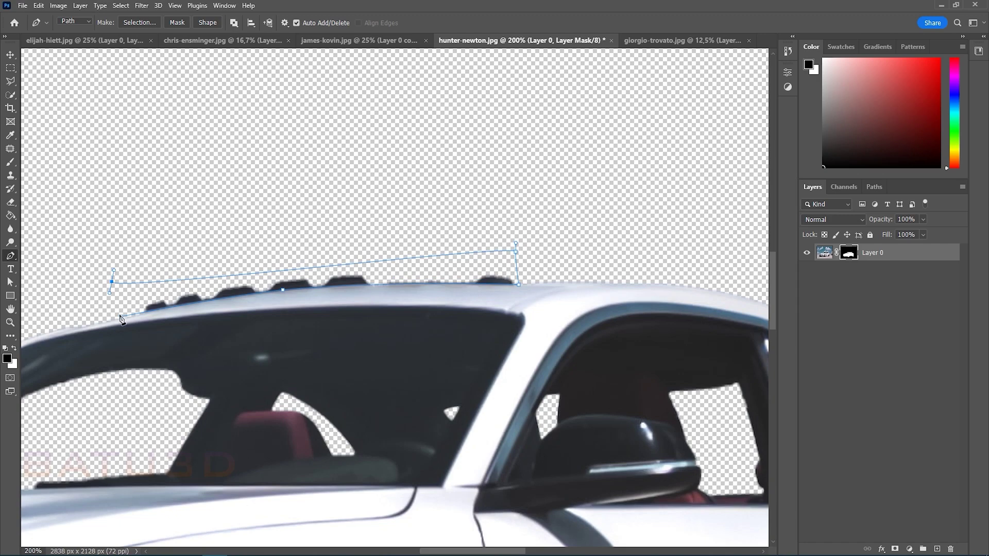
left_click(121, 317)
right_click(189, 292)
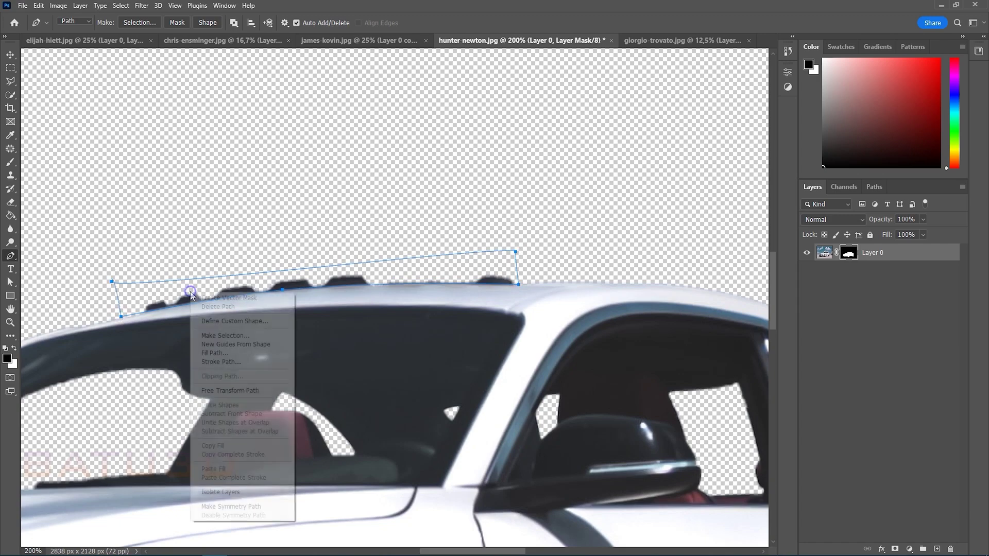
left_click(224, 333)
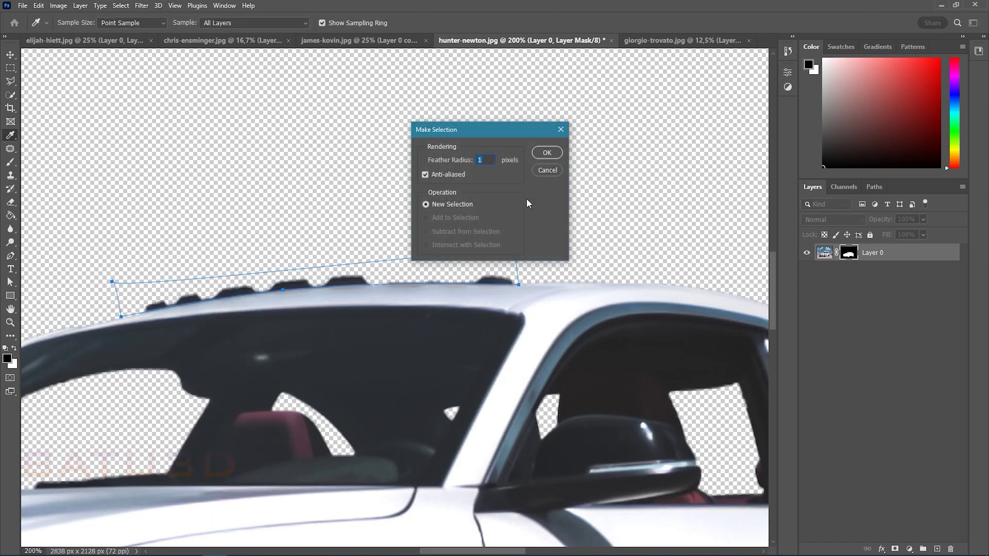
left_click(550, 154)
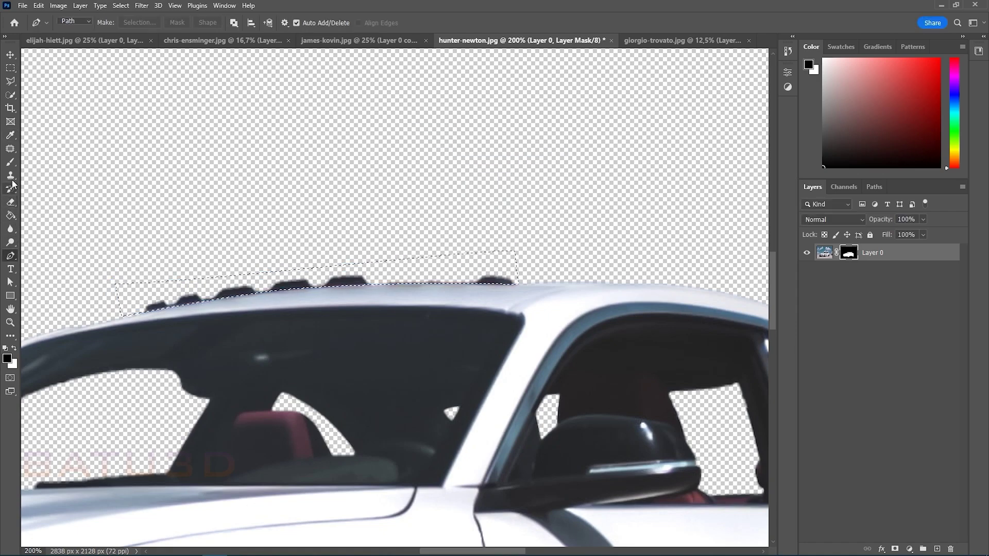
- Paint black on the layer mask inside the selection to hide the roof trim pieces, and deselect
left_click(10, 162)
mouse_move(118, 296)
left_mouse_down()
mouse_move(347, 276)
mouse_move(576, 279)
left_mouse_up()
key("ctrl+d")
key("m")
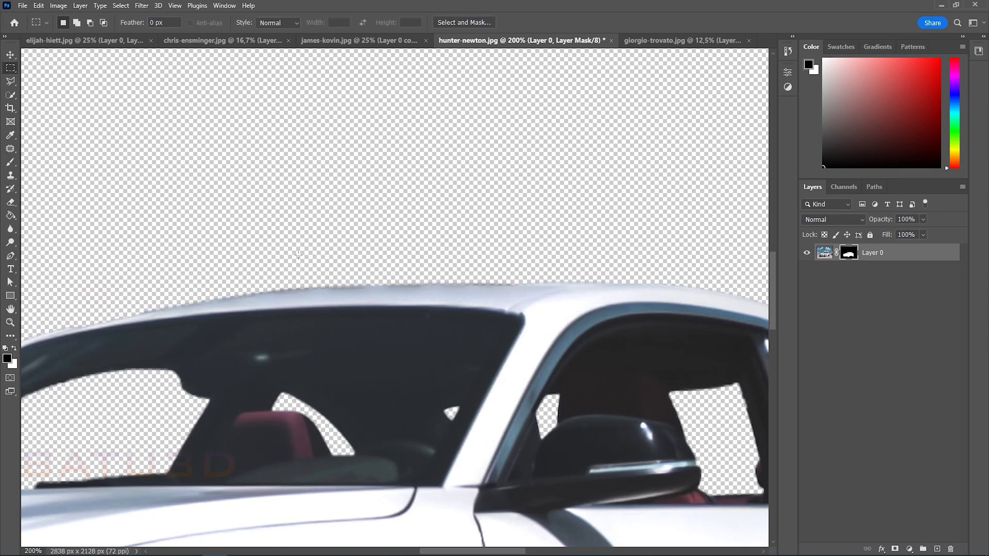
- Examine the cut-out car's edges along the roof, front bumper, wheels, underside and rear
key("ctrl+minus")
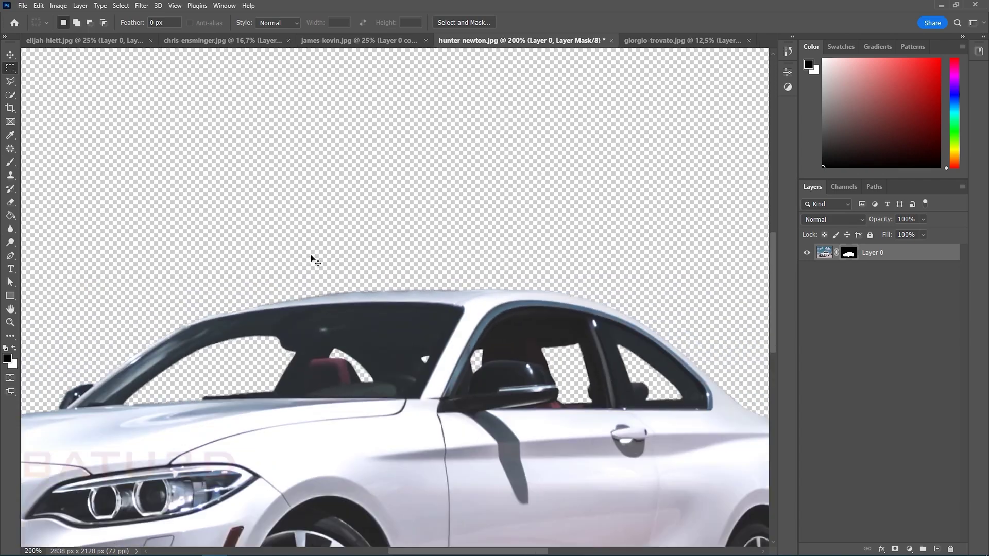
left_click_drag(311, 254, 406, 112)
left_click_drag(161, 295, 254, 226)
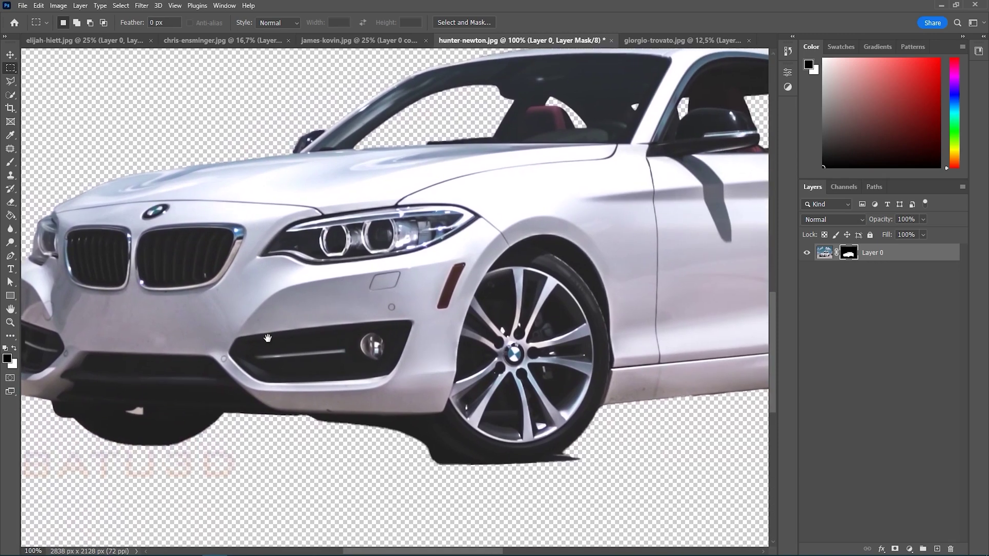
left_click_drag(416, 391, 250, 411)
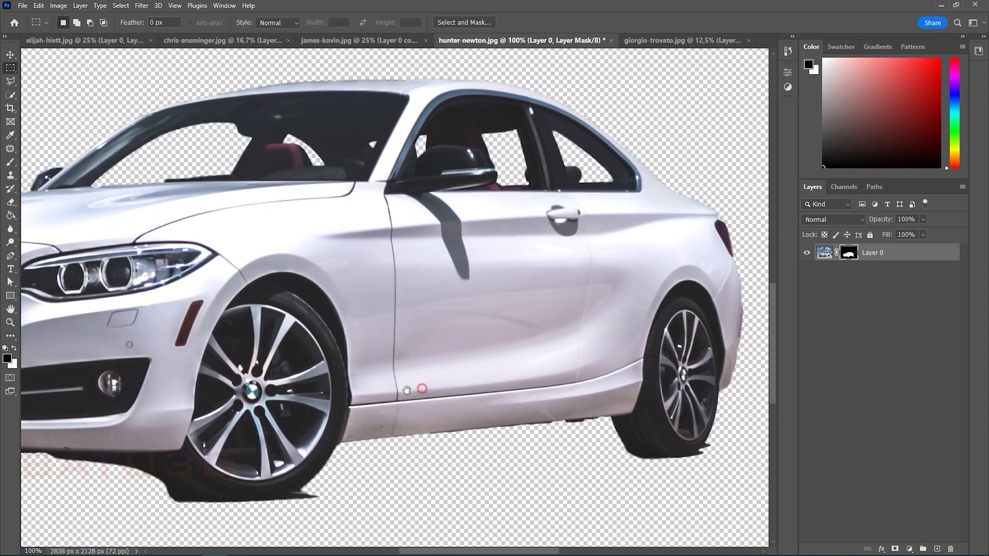
left_click_drag(407, 390, 296, 396)
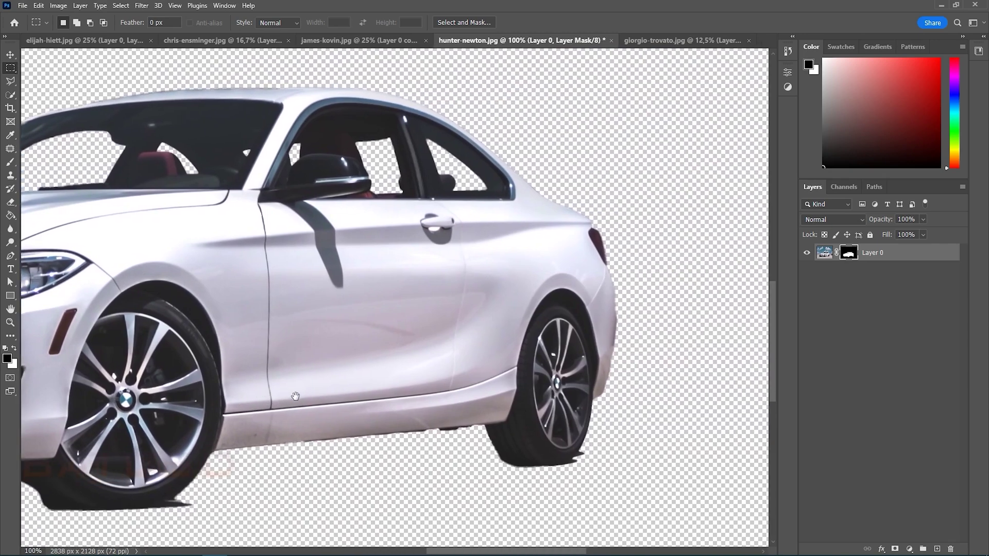
left_click_drag(306, 335, 489, 338)
key("ctrl+minus")
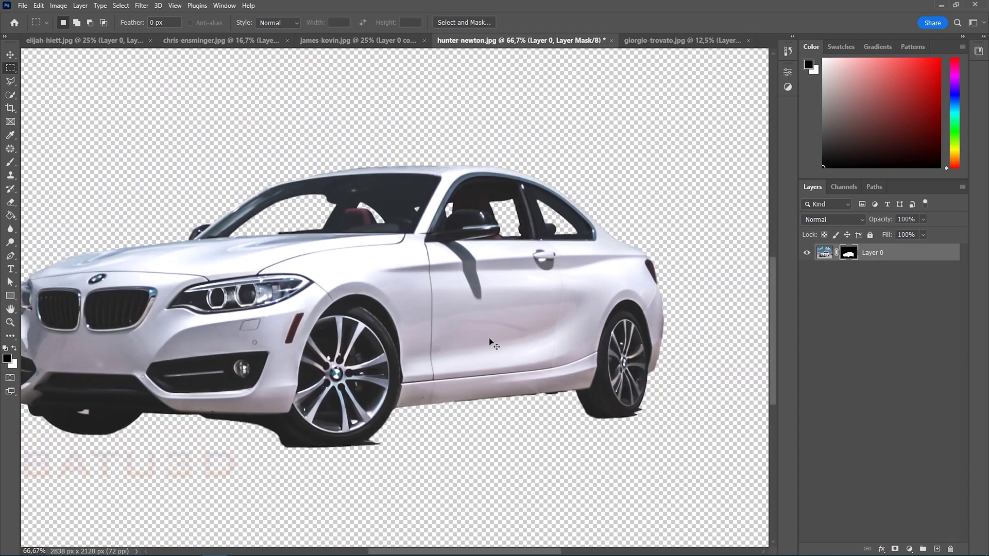
key("ctrl+minus")
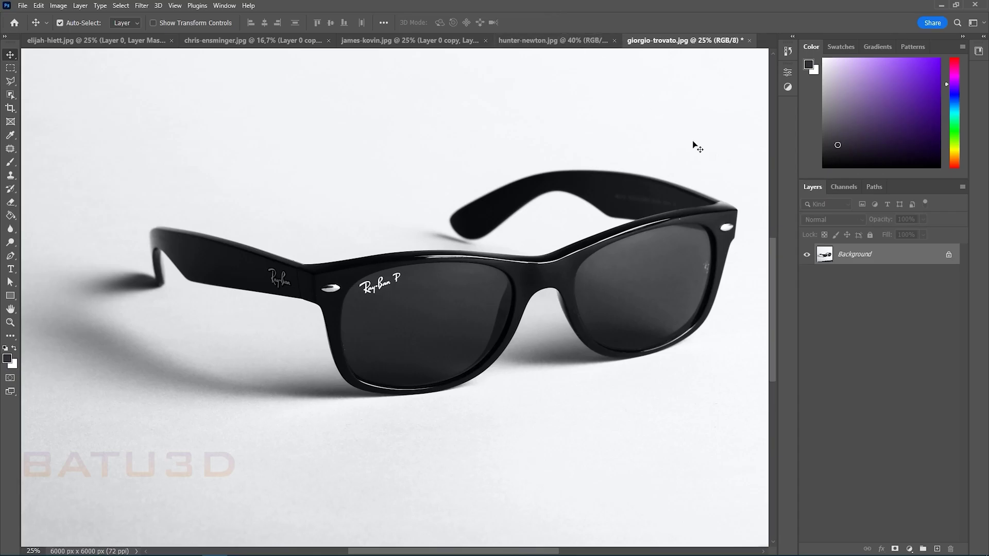
- Unlock the sunglasses photo's background layer and outline the white Ray-Ban logo on the lens with the Polygonal Lasso
left_click(948, 257)
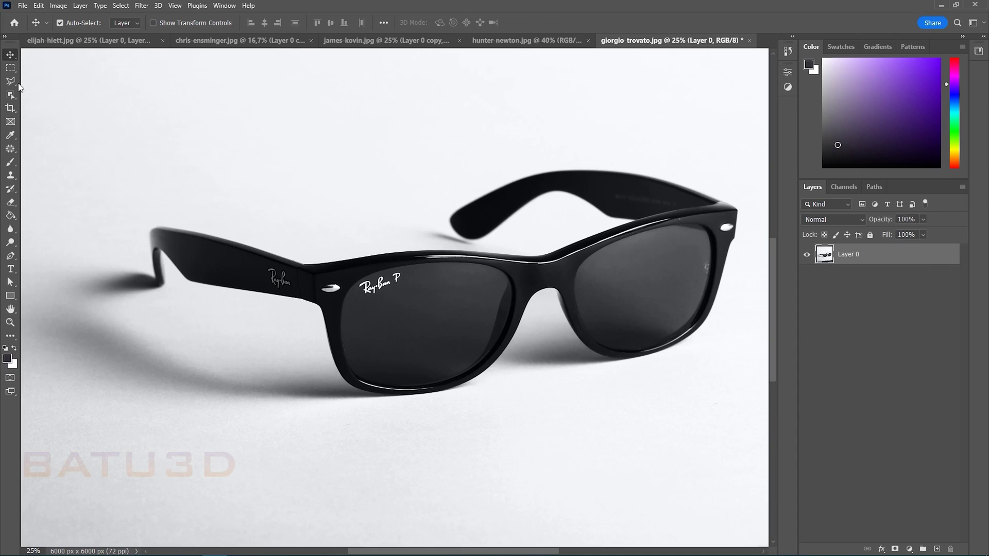
left_click(10, 81)
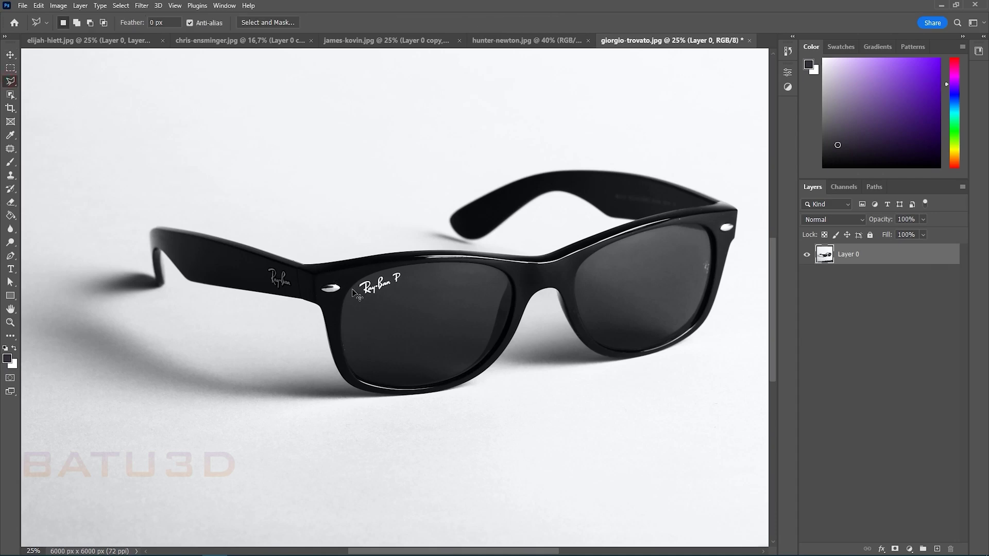
key("ctrl+plus")
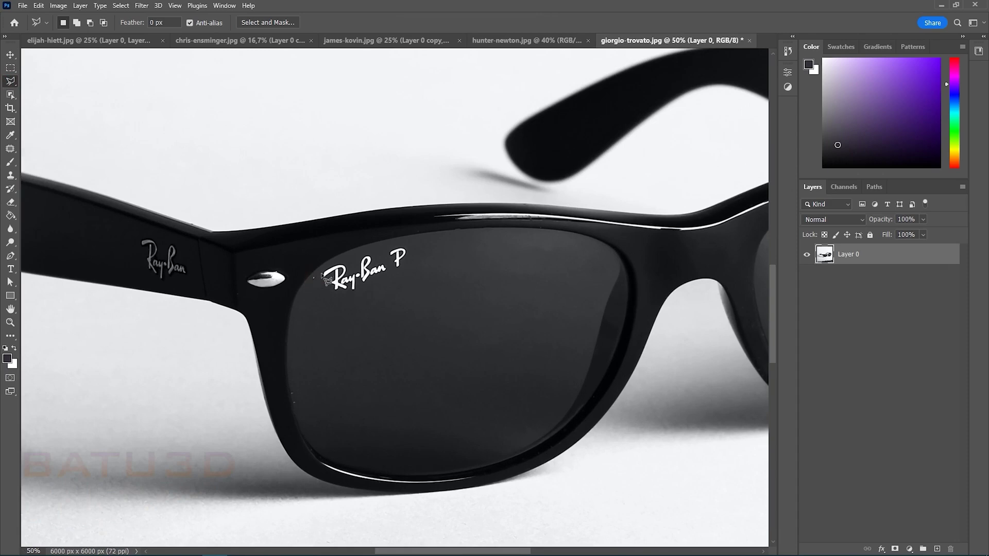
left_click(326, 266)
left_click(422, 271)
left_click(353, 300)
left_click(315, 280)
- Patch the selected lens logo with the clean dark lens area below it, and deselect
left_click(11, 150)
left_click_drag(370, 281, 374, 355)
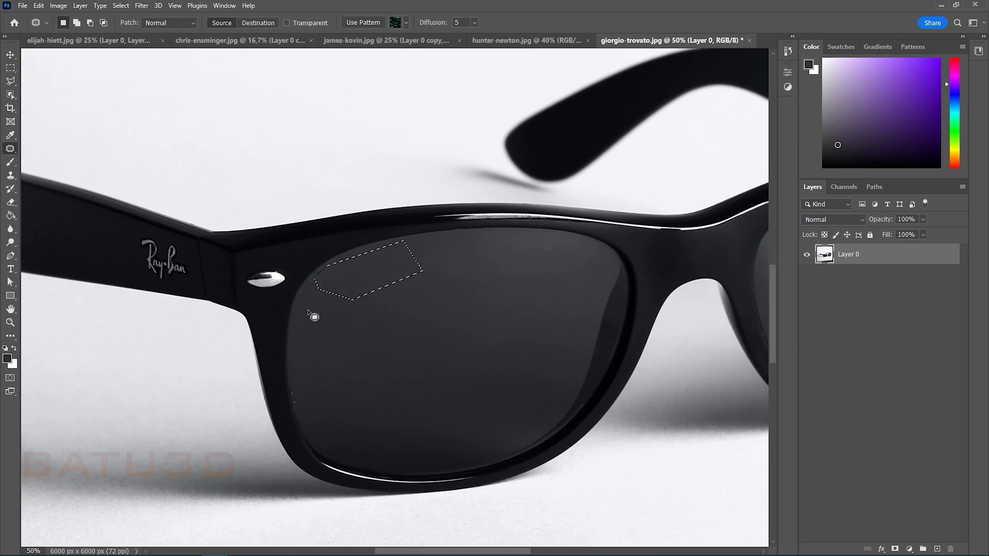
left_click(135, 236)
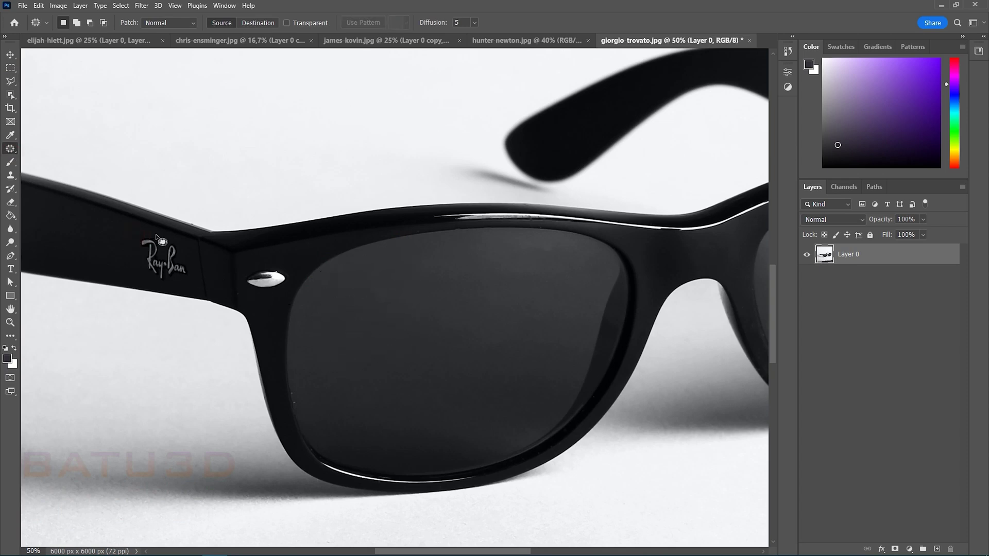
- Outline the Ray-Ban logo on the sunglasses' temple with a Polygonal Lasso selection
key("l")
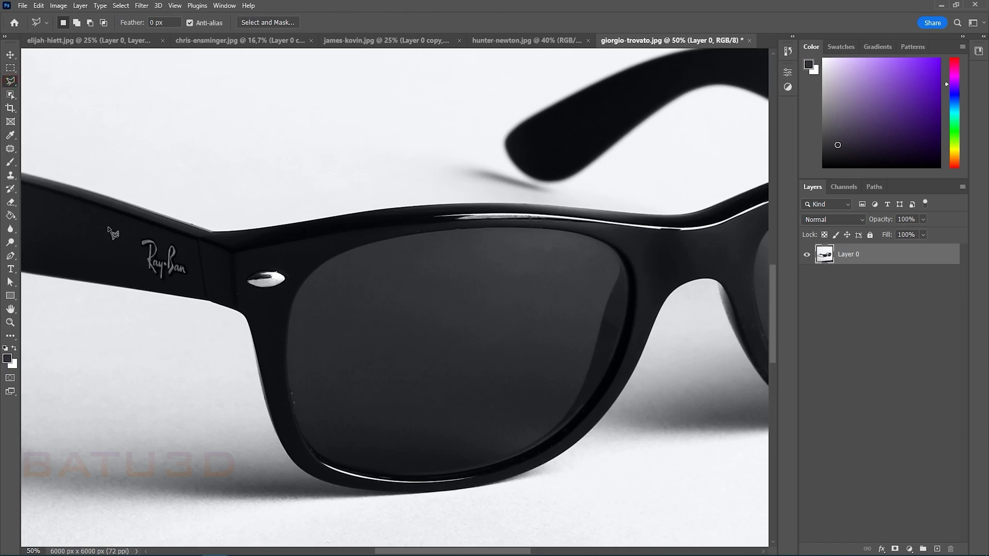
left_click(124, 239)
left_click(155, 232)
left_click(193, 253)
left_click(191, 278)
left_click(124, 239)
- Patch the selected temple logo with the plain black surface beside it, and deselect
left_click(10, 149)
left_click_drag(156, 254, 80, 242)
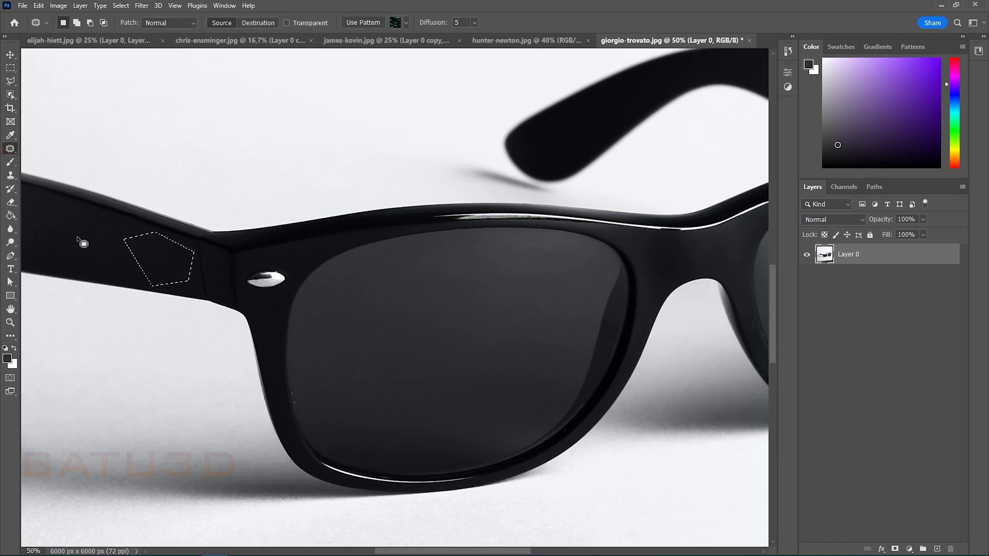
key("ctrl+d")
key("m")
- Start a Color Range selection on the sunglasses photo with Fuzziness 7 and Range 21%
key("ctrl+minus")
key("ctrl+minus")
key("ctrl+minus")
key("ctrl+minus")
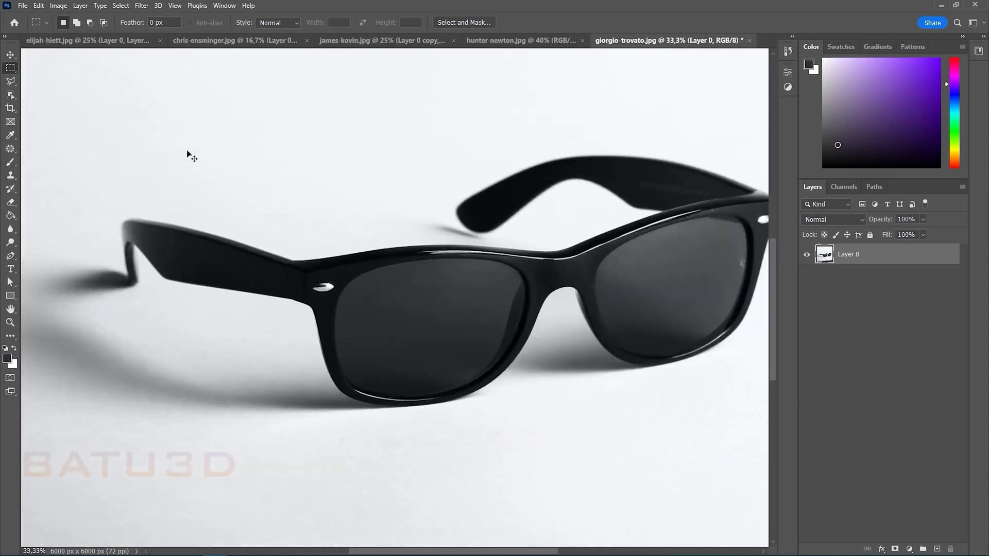
left_click(121, 5)
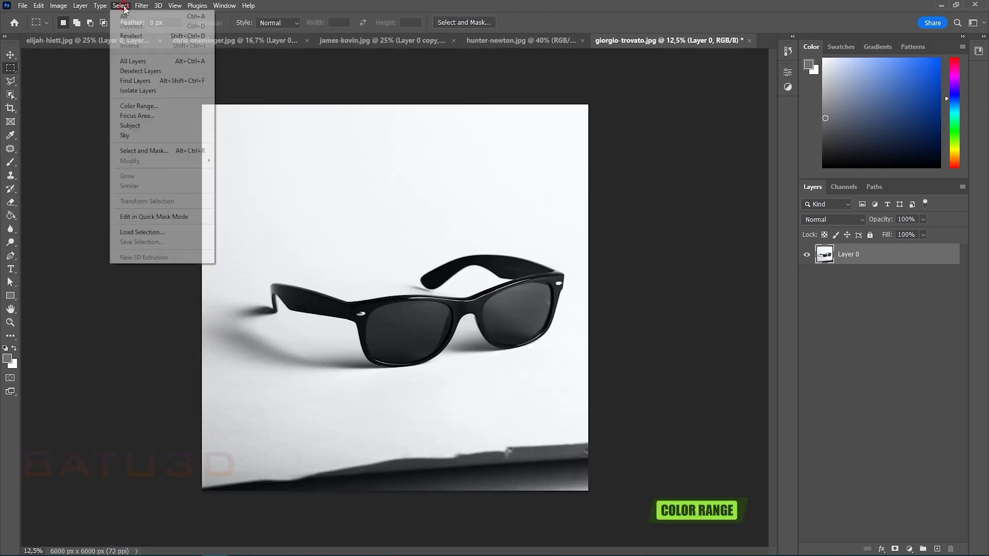
left_click(163, 105)
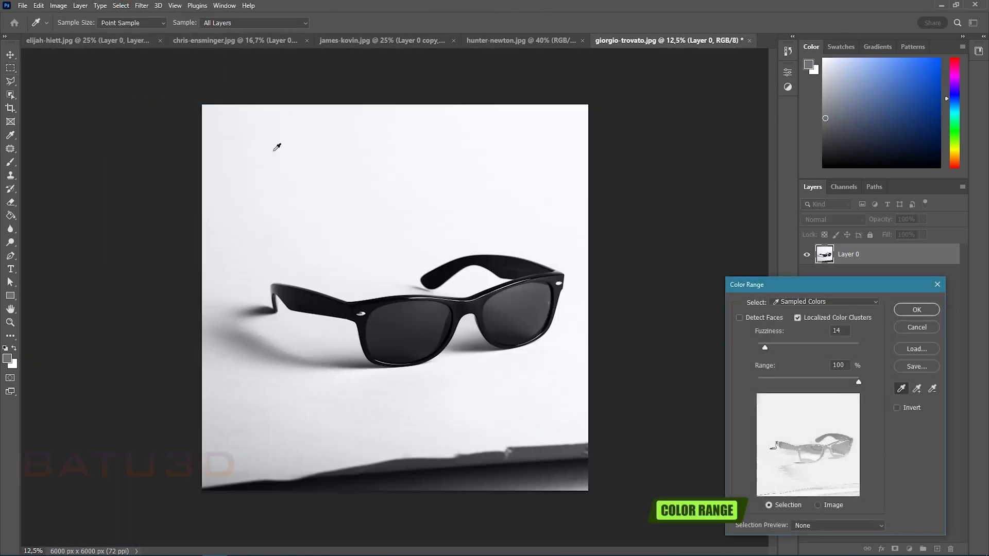
left_click_drag(765, 349, 762, 349)
left_click_drag(841, 384, 781, 385)
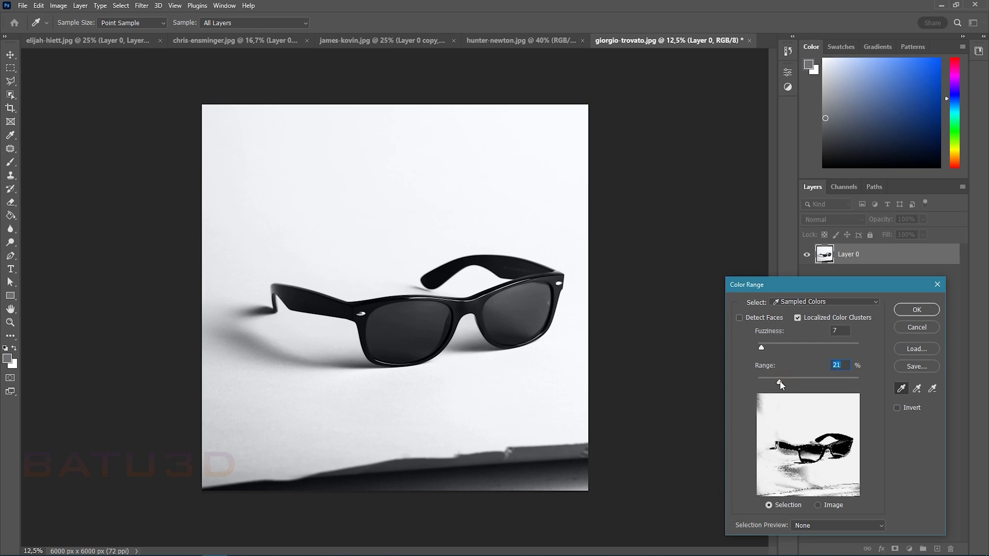
- Sample the light background below the sunglasses and set the Color Range selection preview to Grayscale
mouse_move(558, 425)
left_mouse_down()
mouse_move(566, 474)
mouse_move(550, 392)
left_mouse_up()
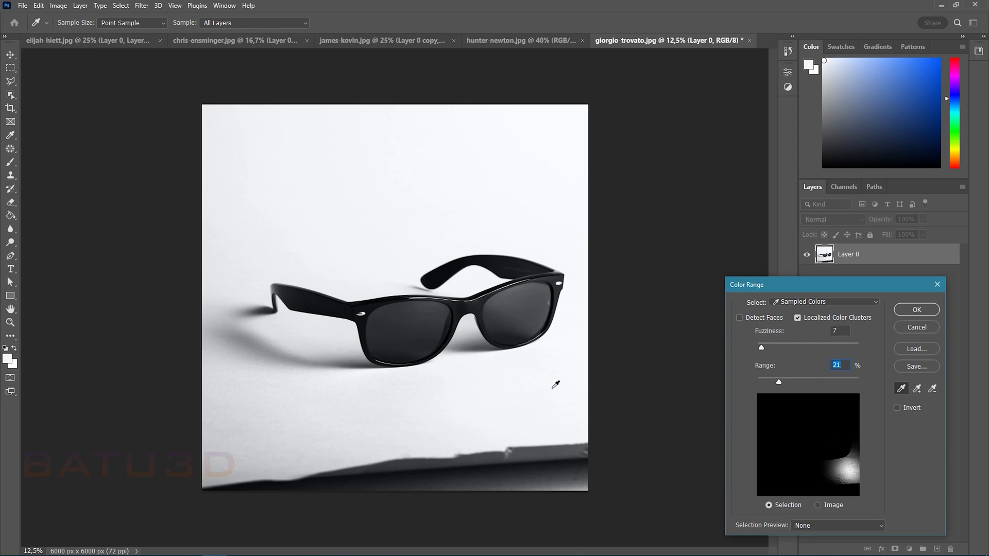
mouse_move(403, 405)
left_mouse_down()
mouse_move(262, 376)
mouse_move(264, 179)
mouse_move(589, 146)
mouse_move(632, 338)
mouse_move(569, 379)
mouse_move(405, 410)
left_mouse_up()
mouse_move(285, 437)
left_mouse_down()
mouse_move(455, 487)
mouse_move(459, 437)
mouse_move(532, 474)
mouse_move(255, 445)
mouse_move(308, 447)
left_mouse_up()
left_click(876, 525)
left_click(828, 525)
- Add the grey background shadow, the light surface and the dark strip along the photo's lower edge to the sampled colors
left_click(240, 336, "shift")
mouse_move(256, 426)
left_mouse_down()
mouse_move(273, 486)
mouse_move(303, 472)
mouse_move(322, 486)
mouse_move(417, 455)
mouse_move(524, 473)
mouse_move(557, 438)
mouse_move(587, 454)
left_mouse_up()
mouse_move(320, 461)
left_mouse_down("shift")
mouse_move(268, 474)
mouse_move(278, 466)
left_mouse_up("shift")
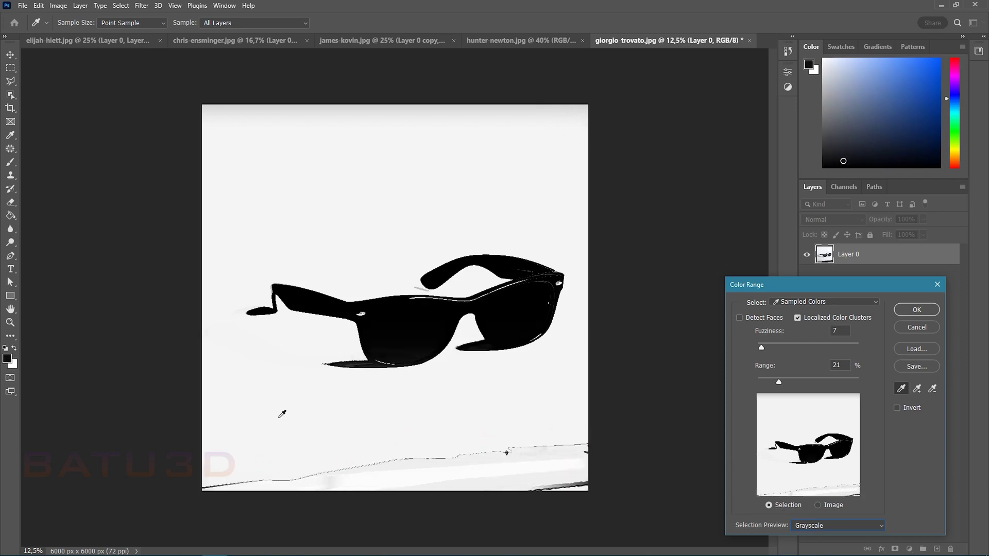
- Add the shadows under the left lens and beside the left temple tip to the sampled colors, and undo the last sample
left_click(350, 361, "shift")
left_click(339, 350, "shift")
left_click(259, 304, "shift")
left_click(263, 311, "shift")
key("ctrl+z")
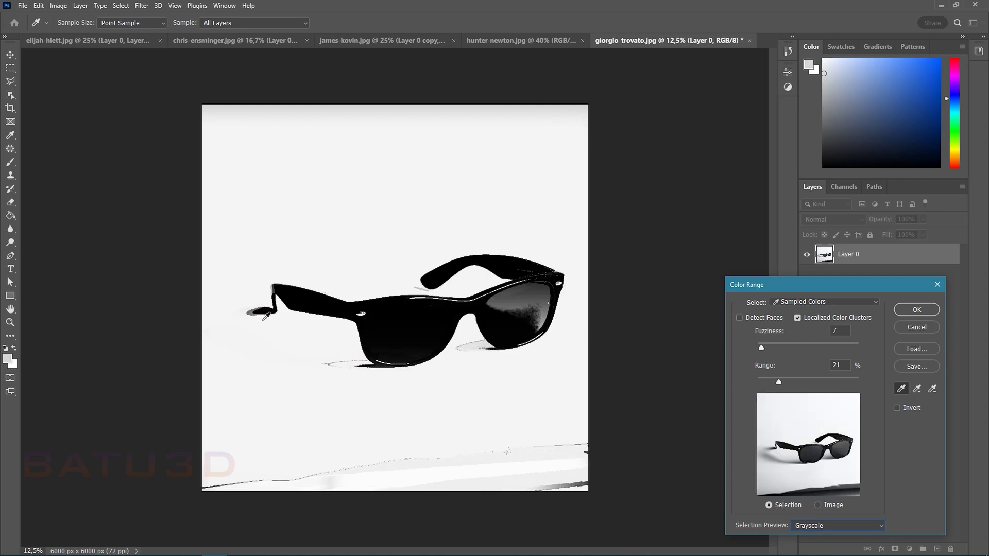
- Add the shadow spots by the left temple tip, below the bridge, at the far temple tip and near the photo's lower-right corner
left_click(247, 302, "shift")
left_click(468, 337, "shift")
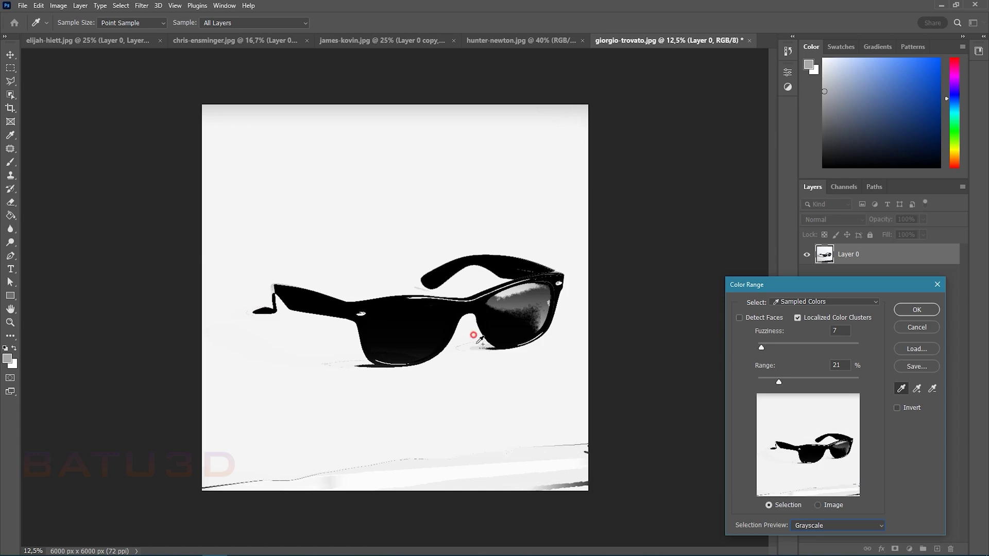
left_click(420, 287, "shift")
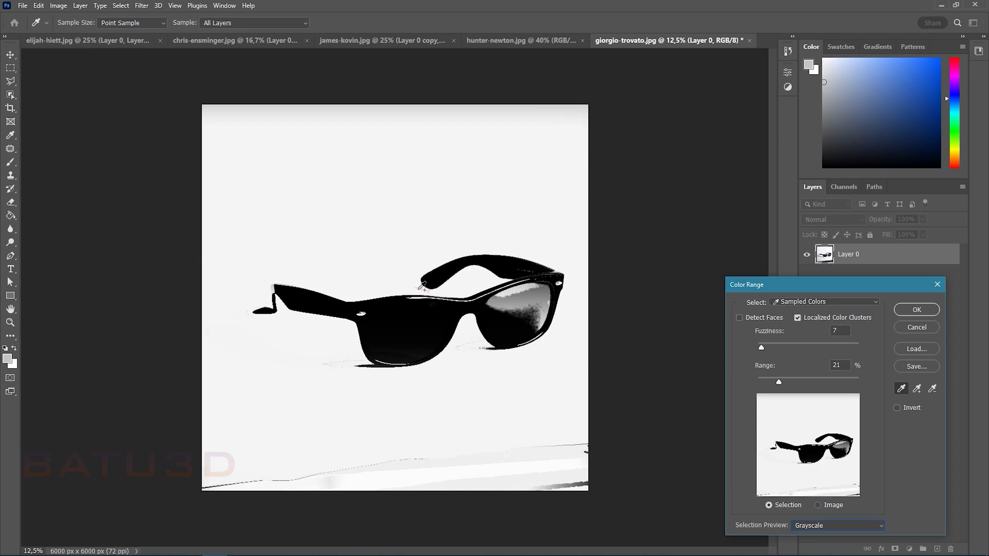
left_click(586, 451, "shift")
- Apply the Color Range selection, turn it into a layer mask and invert the mask to hide the background
left_click(917, 310)
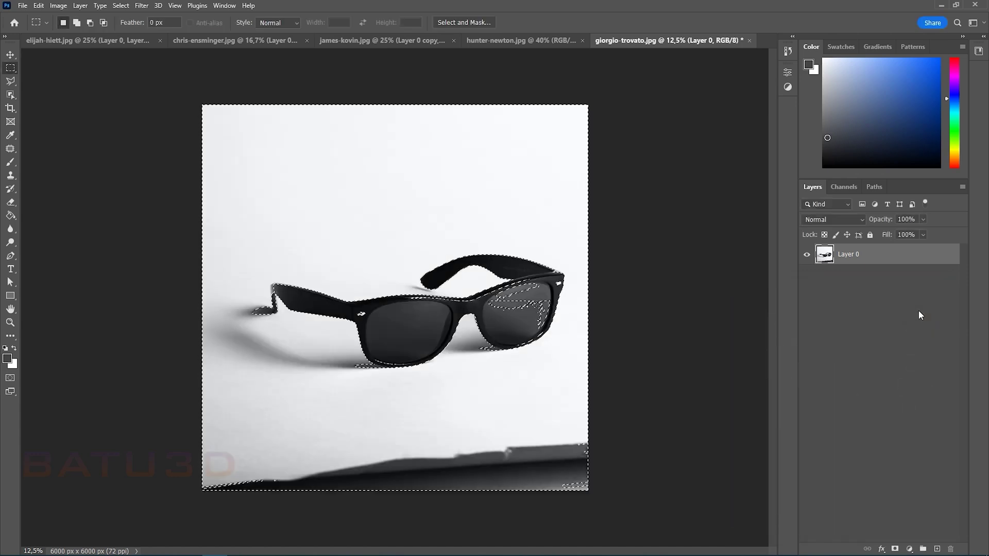
left_click(895, 549)
key("ctrl+i")
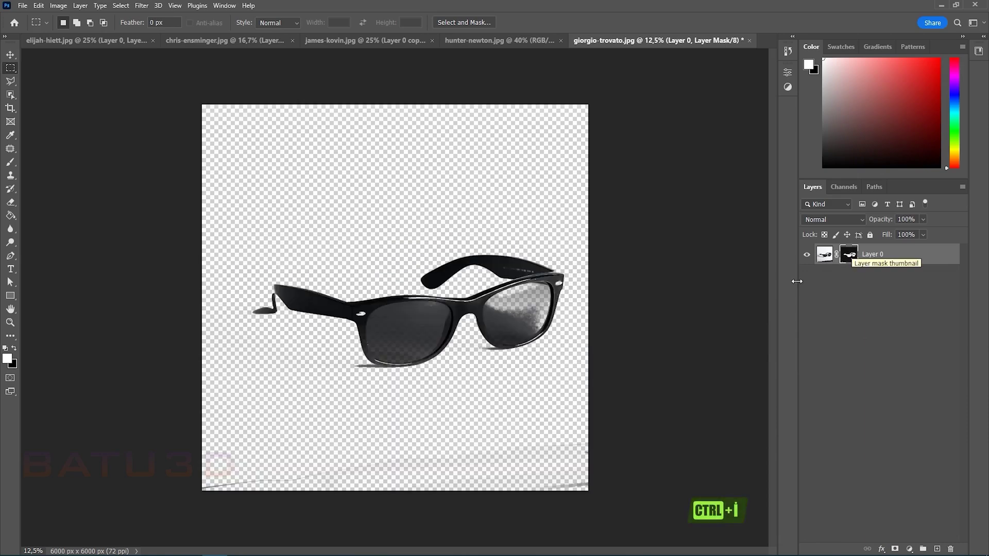
- Target the sunglasses layer's image and select the sunglasses with Select Subject
left_click(824, 254)
key("v")
left_click(11, 95)
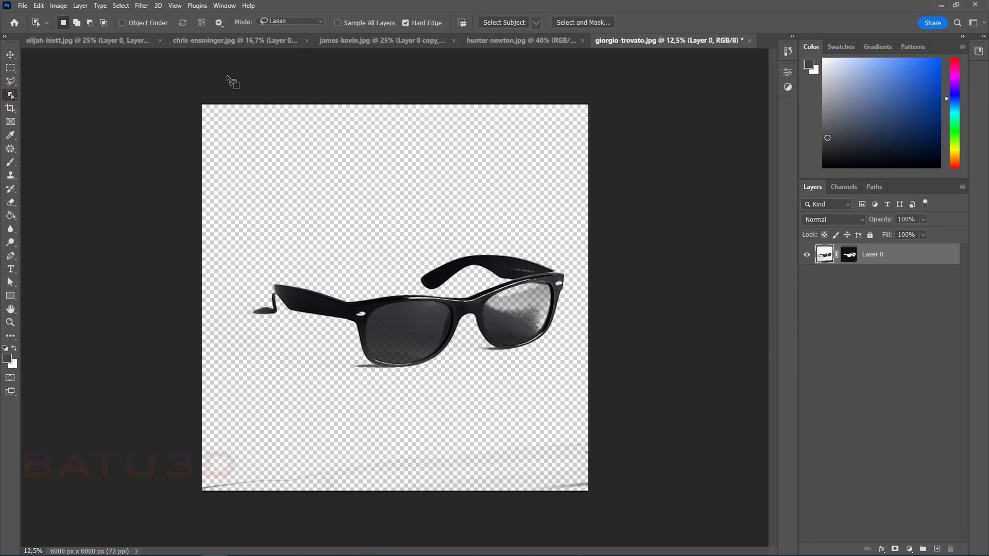
left_click(494, 24)
- Target the layer mask and set up a hard round brush at 473 px with white as the foreground color
left_click(848, 255)
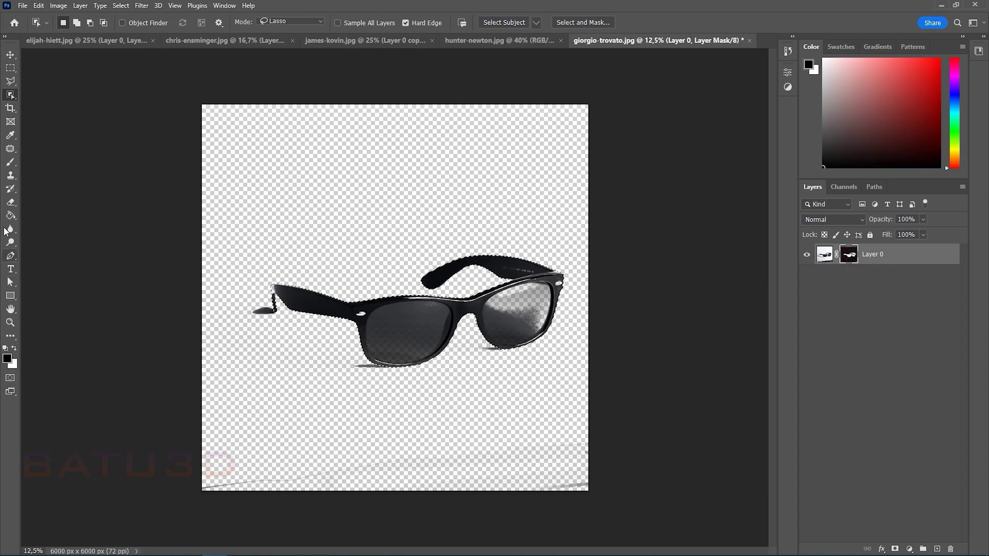
left_click(10, 163)
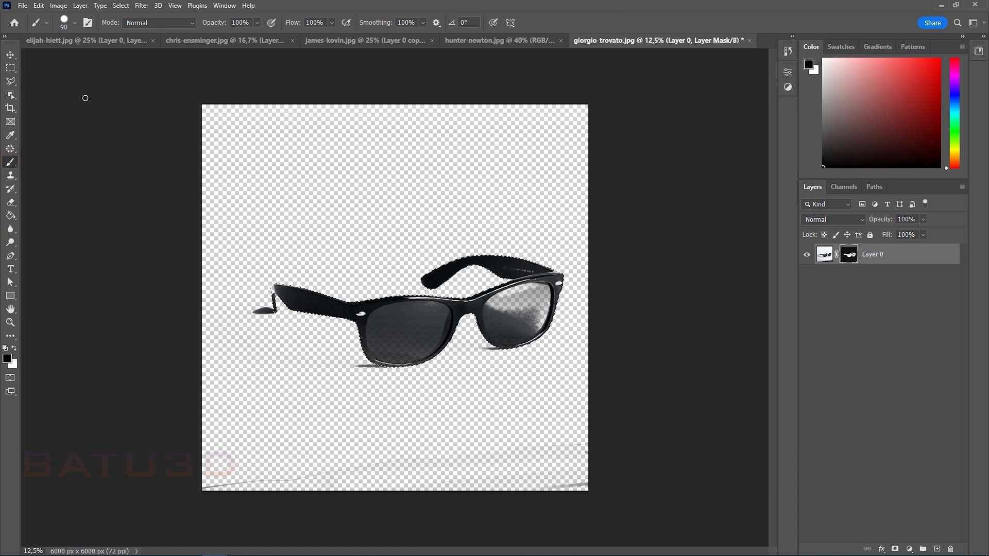
left_click(75, 23)
left_click_drag(86, 55, 99, 57)
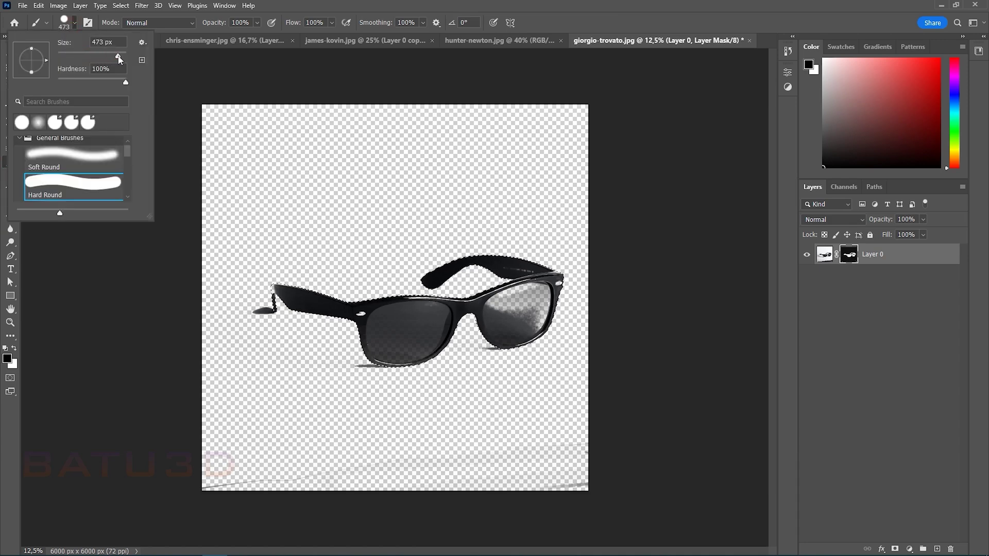
left_click(194, 159)
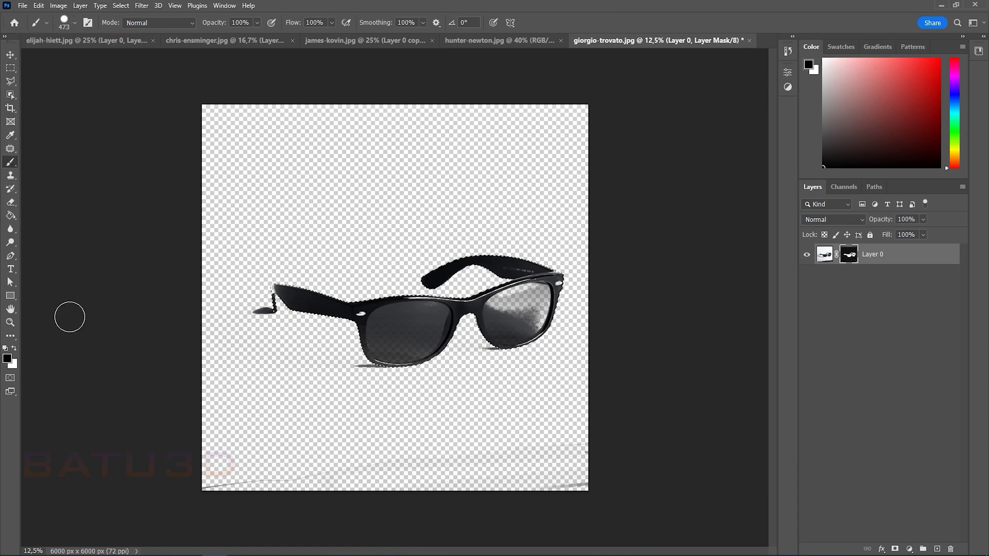
left_click(16, 349)
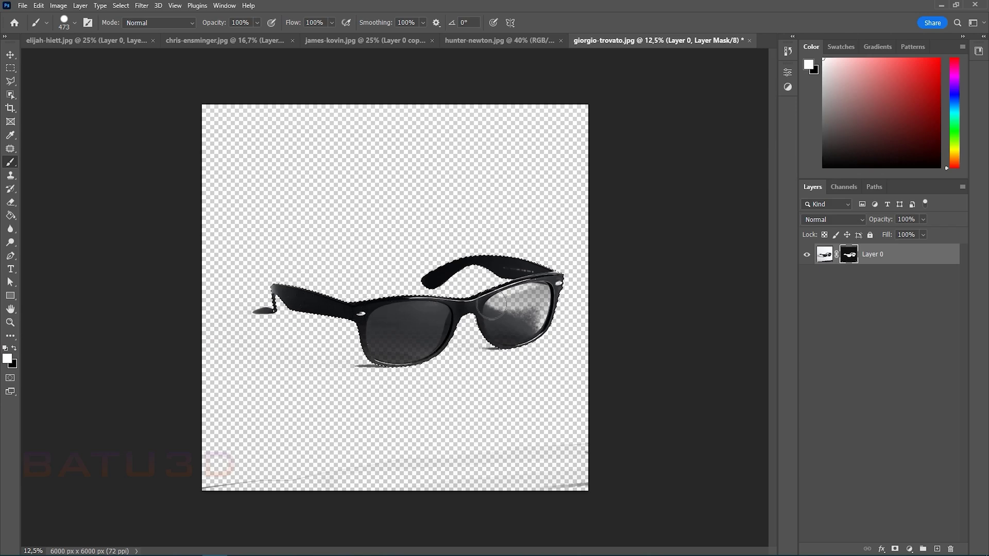
- Paint white on the mask over both lenses and the frame to restore them, and deselect
mouse_move(521, 291)
left_mouse_down()
mouse_move(555, 284)
mouse_move(549, 314)
mouse_move(525, 336)
mouse_move(499, 336)
mouse_move(485, 318)
left_mouse_up()
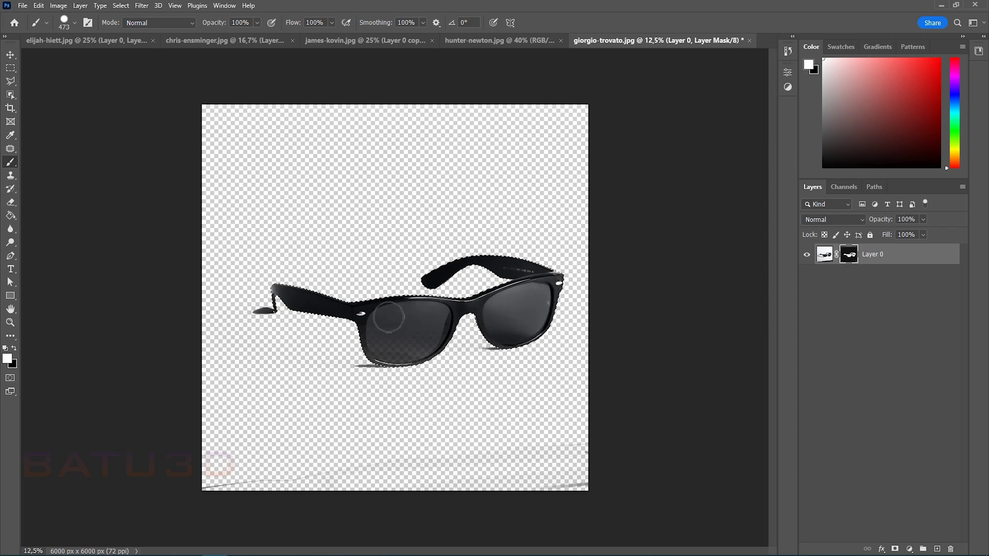
mouse_move(382, 332)
left_mouse_down()
mouse_move(376, 356)
mouse_move(421, 354)
mouse_move(447, 320)
mouse_move(386, 334)
mouse_move(371, 351)
mouse_move(409, 357)
mouse_move(453, 308)
mouse_move(487, 296)
left_mouse_up()
mouse_move(547, 279)
left_mouse_down()
mouse_move(559, 317)
mouse_move(512, 341)
mouse_move(483, 336)
mouse_move(477, 302)
mouse_move(537, 277)
mouse_move(530, 266)
mouse_move(440, 257)
mouse_move(422, 271)
mouse_move(424, 281)
mouse_move(472, 259)
mouse_move(551, 273)
mouse_move(553, 299)
left_mouse_up()
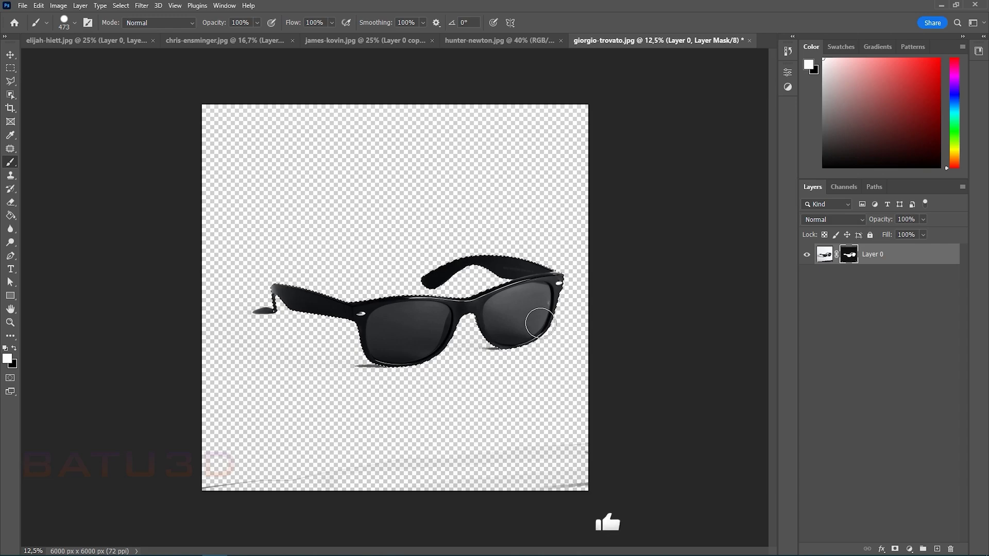
left_click(10, 68)
left_click(269, 219)
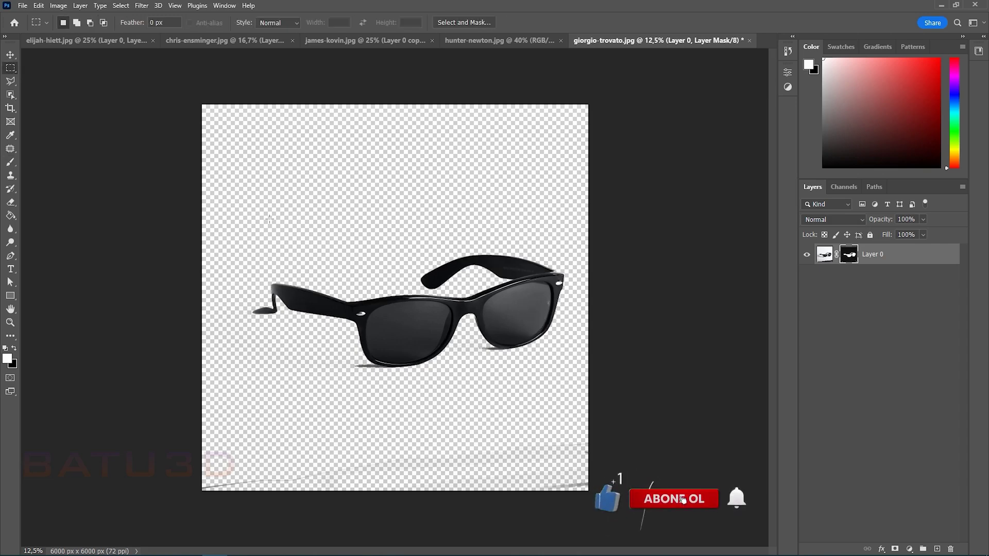